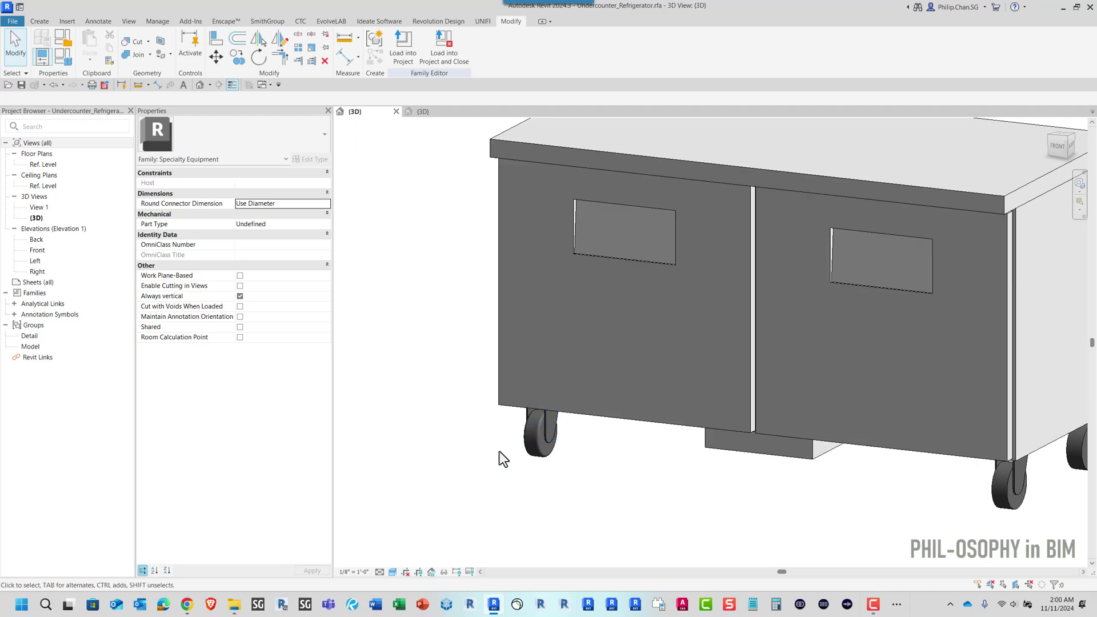
Step: Examine the casters beneath the undercounter refrigerator from the front and from below
middle_click_drag(499, 456, 492, 467, "shift")
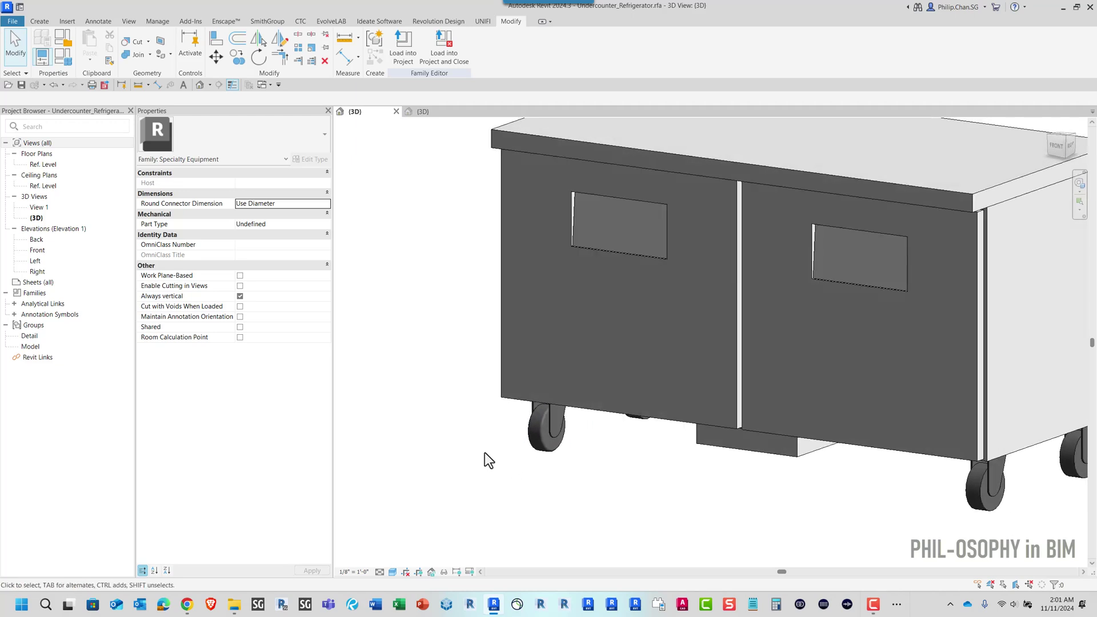
middle_click_drag(497, 448, 483, 348, "shift")
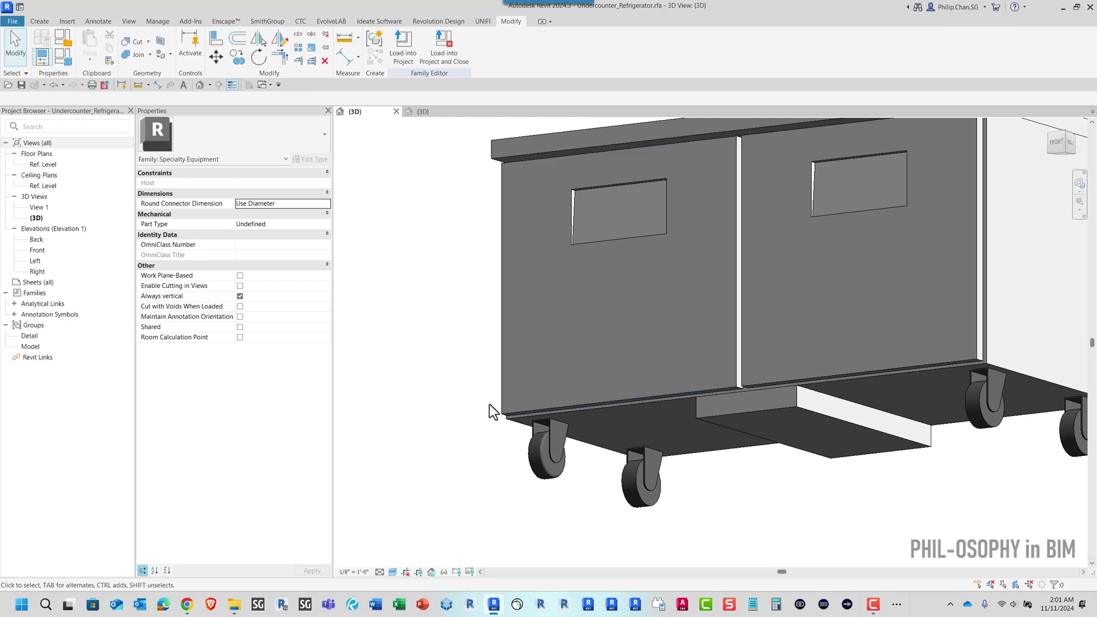
mouse_move(489, 404)
middle_mouse_down("shift")
mouse_move(497, 432)
mouse_move(574, 494)
mouse_move(520, 507)
mouse_move(506, 492)
middle_mouse_up("shift")
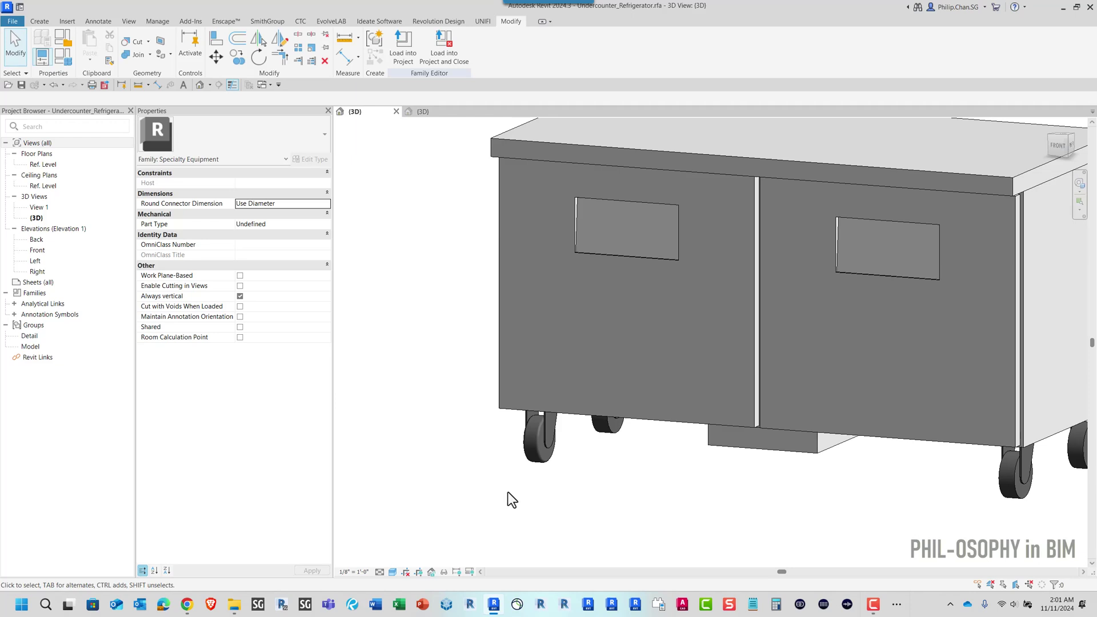
middle_click_drag(508, 492, 502, 480)
left_click_drag(459, 345, 560, 485)
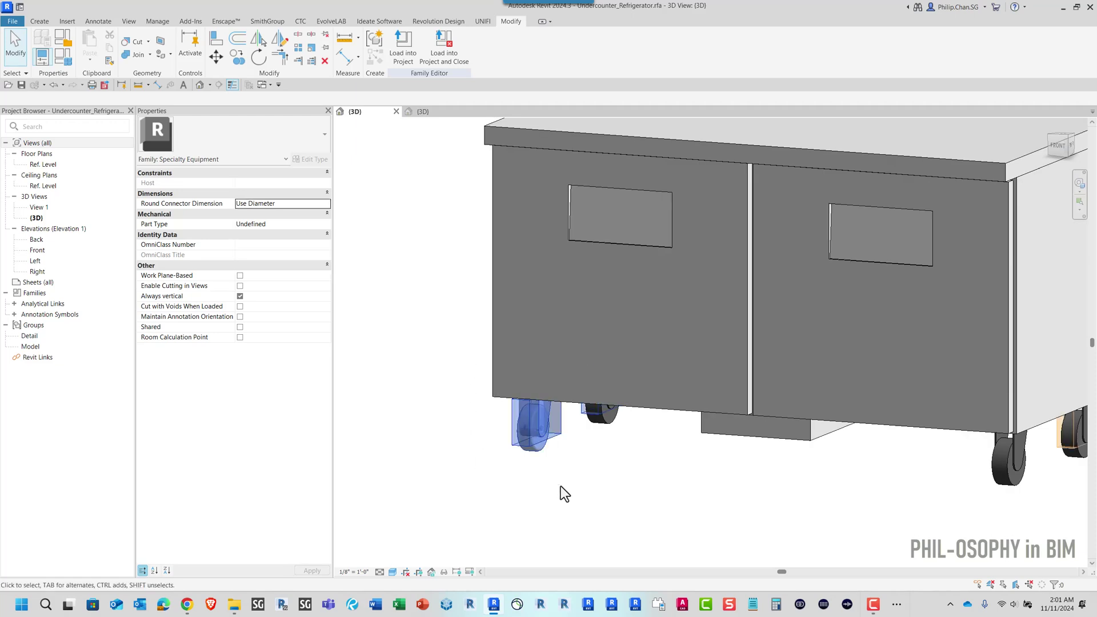
key("Escape")
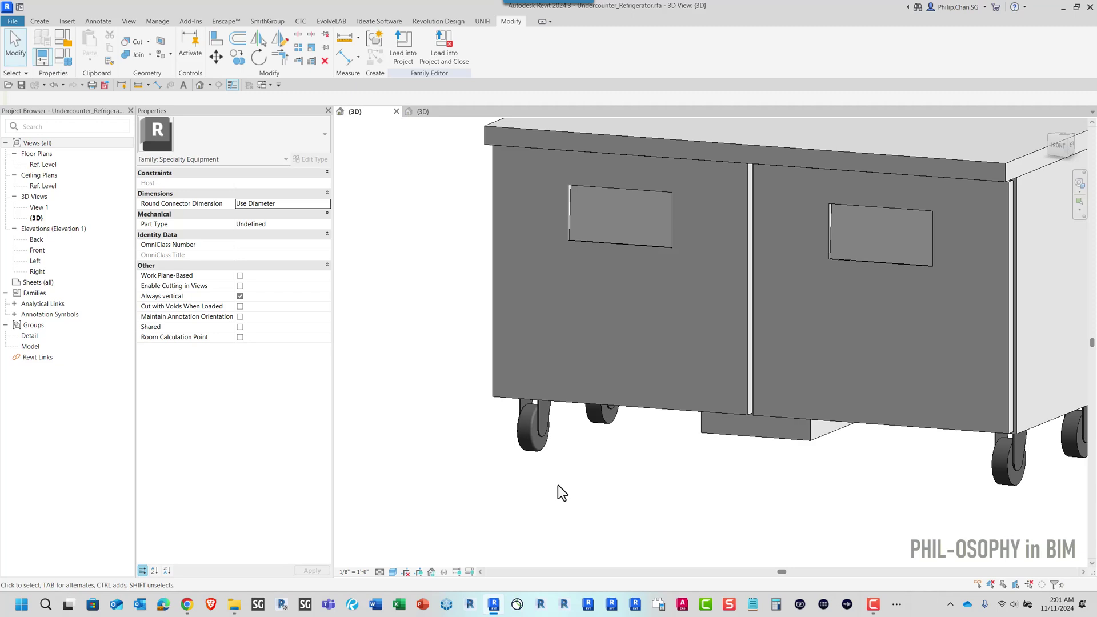
middle_click_drag(558, 486, 488, 439, "shift")
scroll(578, 488, "down", 2)
scroll(561, 438, "up", 3)
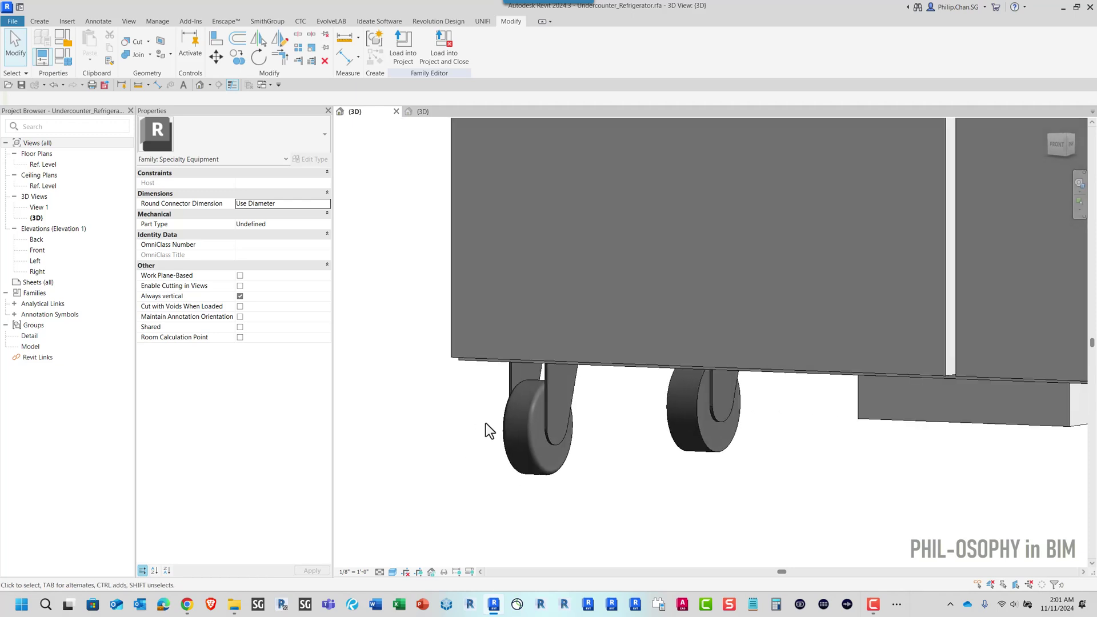
Step: Select the front-left caster's solids and its void extrusion, excluding the neighbouring rear caster's void extrusion
middle_click_drag(415, 372, 397, 337, "shift")
left_click_drag(384, 297, 578, 520)
mouse_move(578, 520)
middle_mouse_down("shift")
mouse_move(588, 524)
mouse_move(570, 509)
middle_mouse_up("shift")
left_click(567, 504)
left_click_drag(477, 411, 471, 407)
mouse_move(465, 417)
middle_mouse_down()
mouse_move(502, 424)
mouse_move(461, 404)
middle_mouse_up()
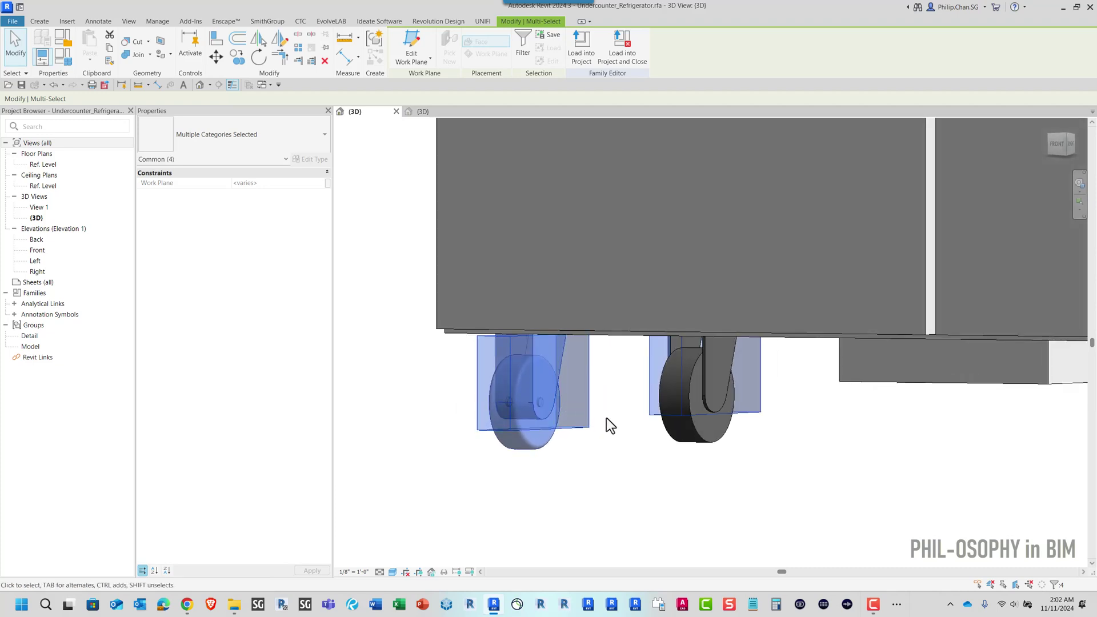
left_click(650, 415, "shift")
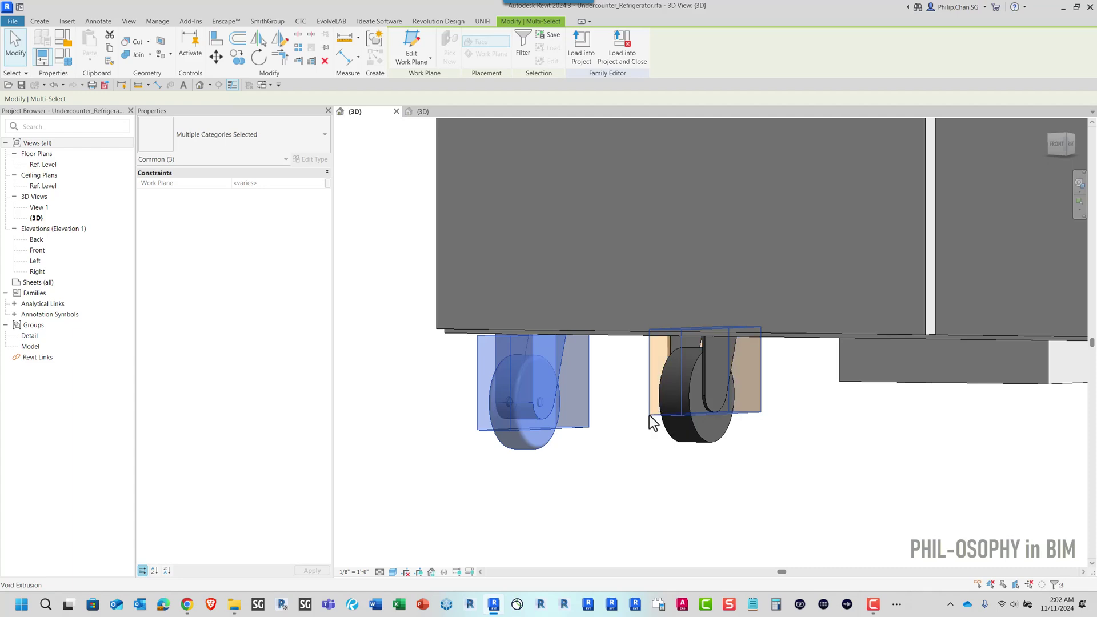
scroll(650, 416, "down", 2)
scroll(686, 429, "down", 2)
scroll(910, 462, "up", 3)
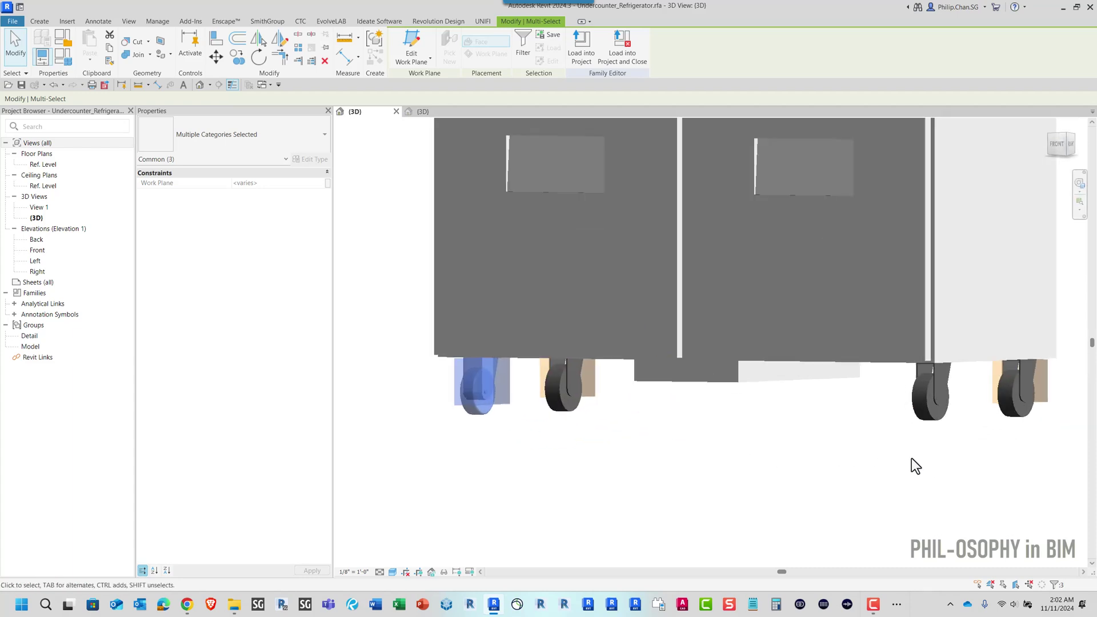
scroll(438, 374, "up", 3)
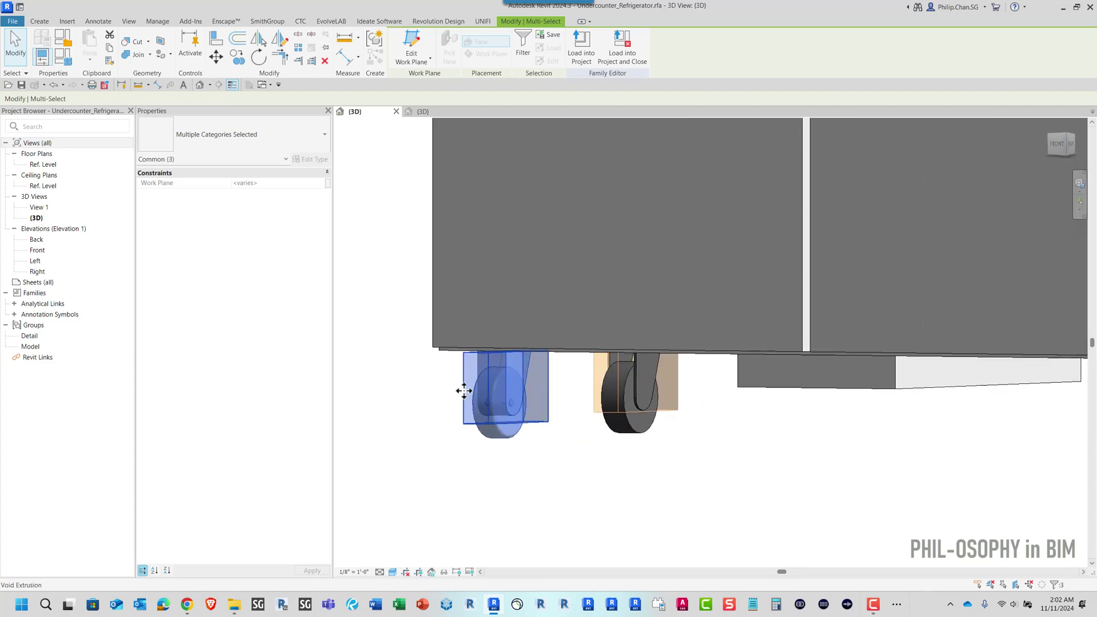
scroll(474, 377, "up", 2)
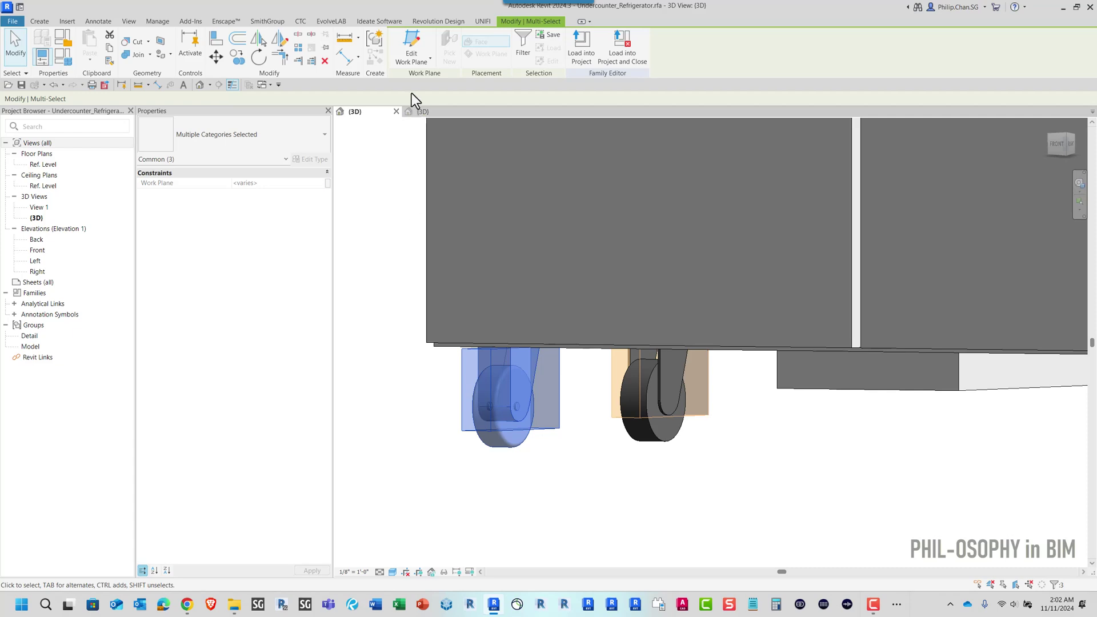
Step: Create a model group named Caster from the selected caster parts and clear the selection
left_click(376, 41)
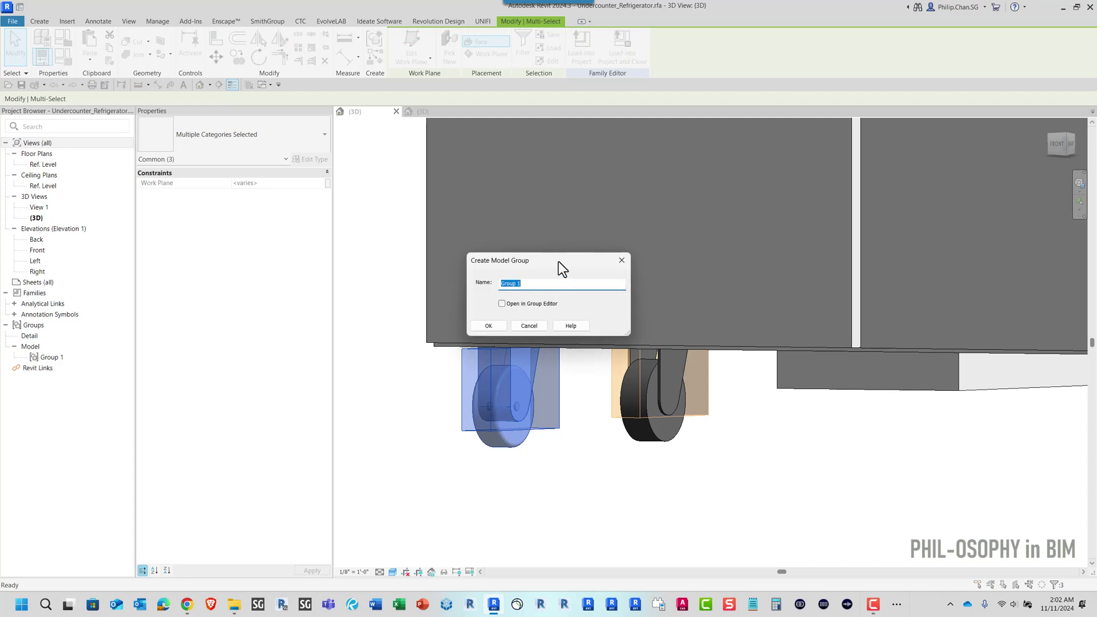
left_click_drag(557, 262, 577, 241)
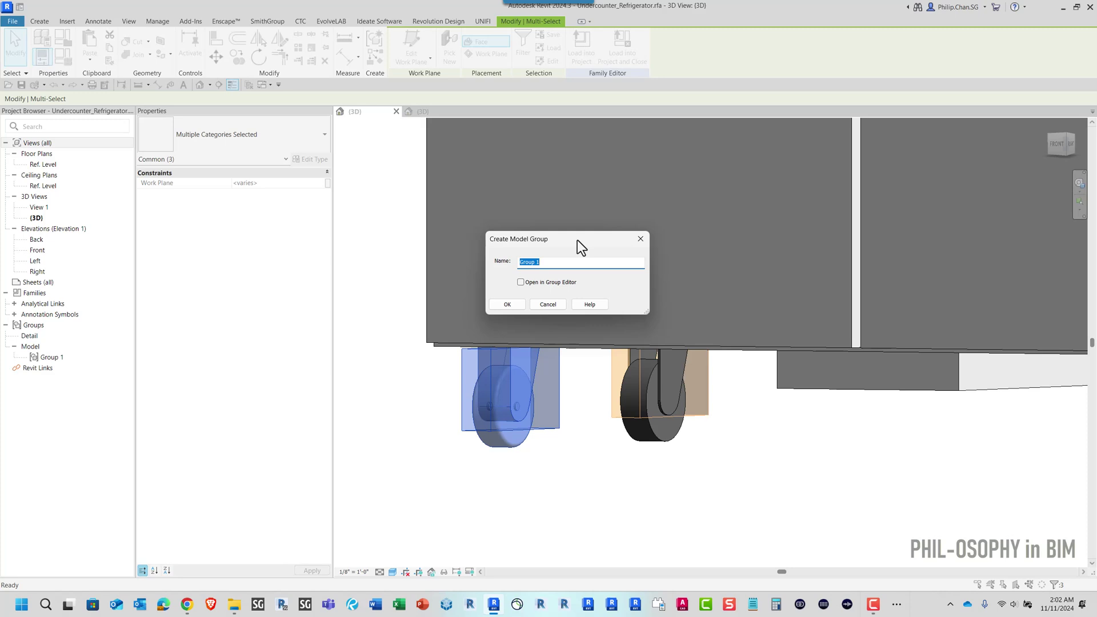
type("Caster")
left_click(514, 303)
scroll(539, 257, "down", 3)
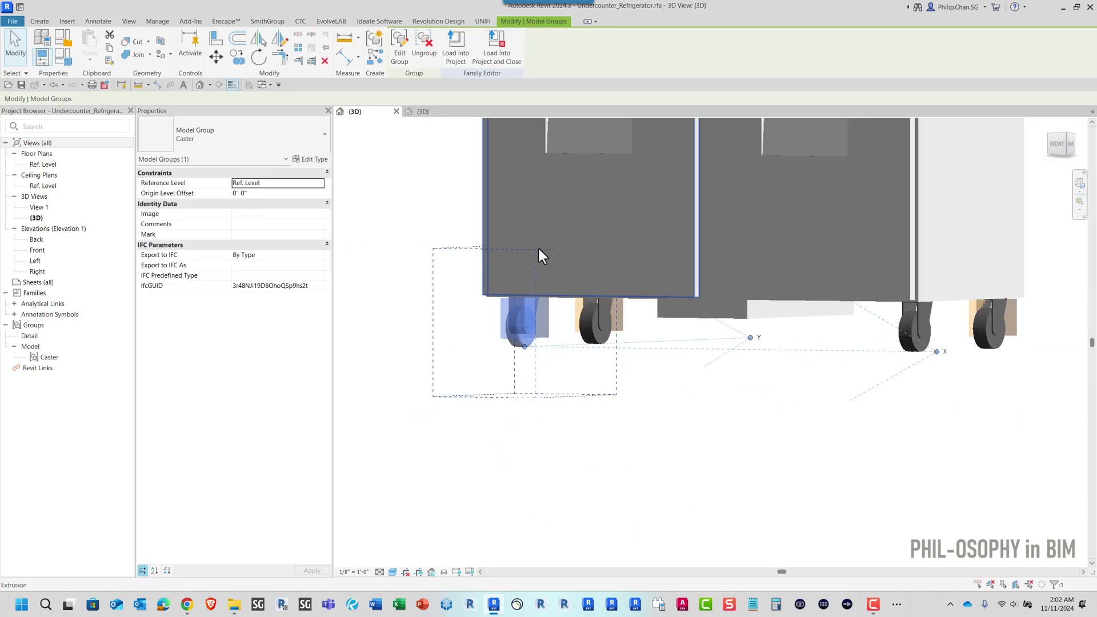
left_click(554, 439)
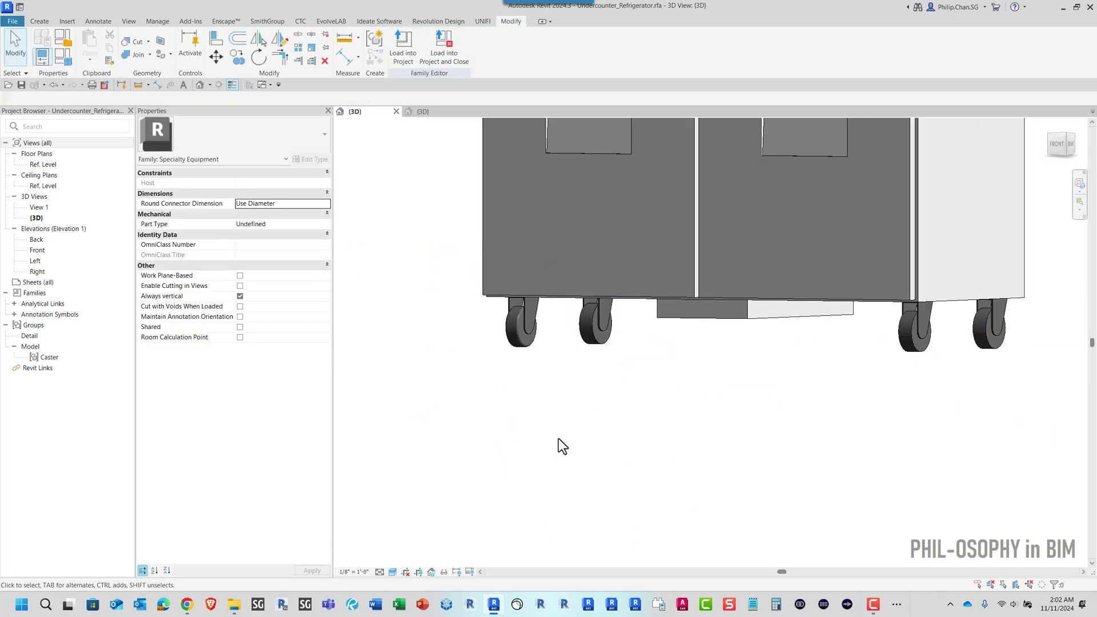
left_click(526, 351)
mouse_move(502, 375)
middle_mouse_down("shift")
mouse_move(557, 409)
mouse_move(730, 409)
mouse_move(636, 421)
mouse_move(642, 410)
mouse_move(626, 430)
middle_mouse_up("shift")
left_click(674, 418)
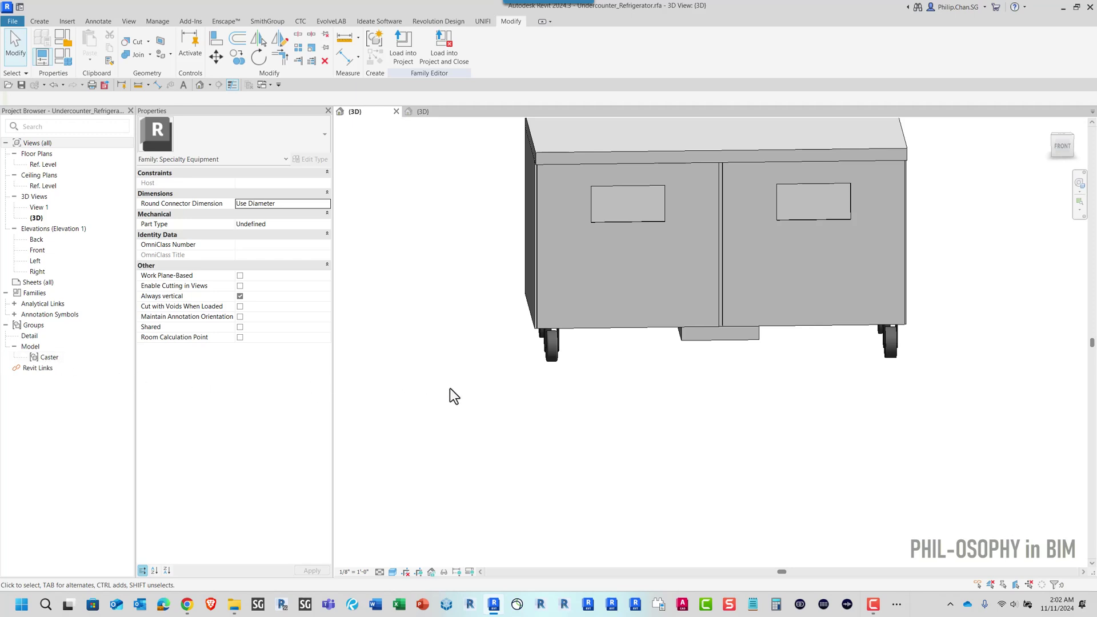
middle_click_drag(529, 419, 430, 432, "shift")
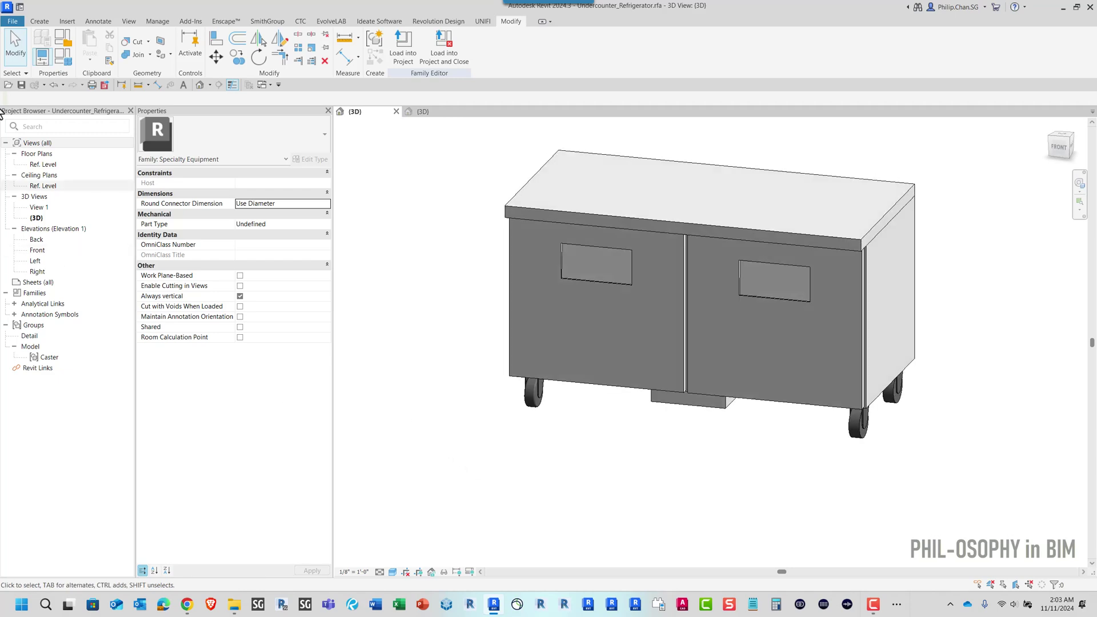
left_click(12, 21)
mouse_move(59, 167)
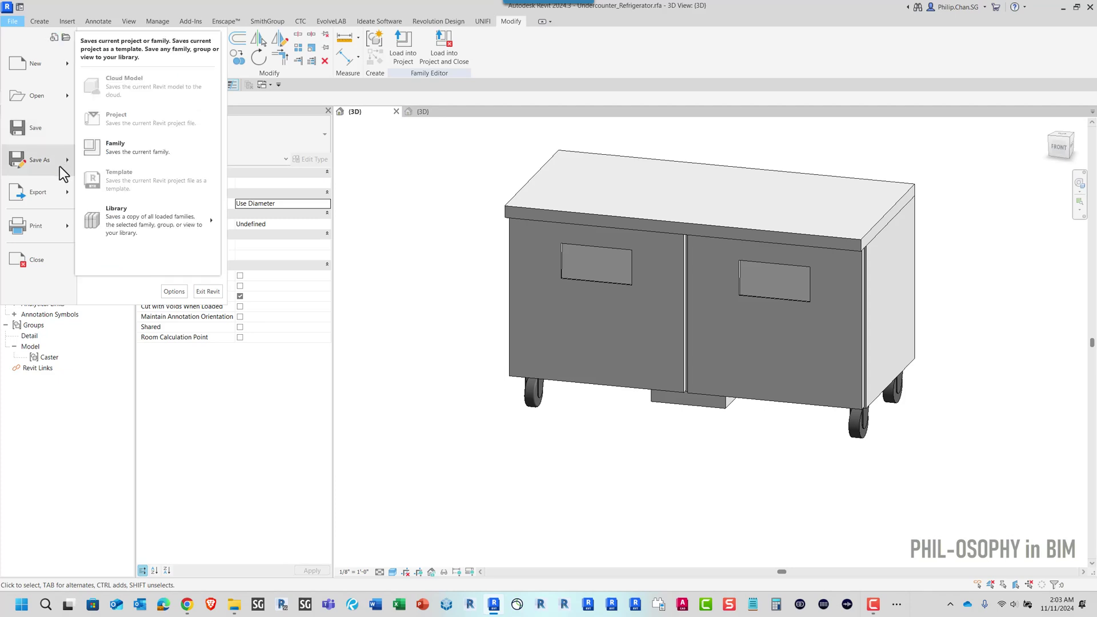
mouse_move(141, 221)
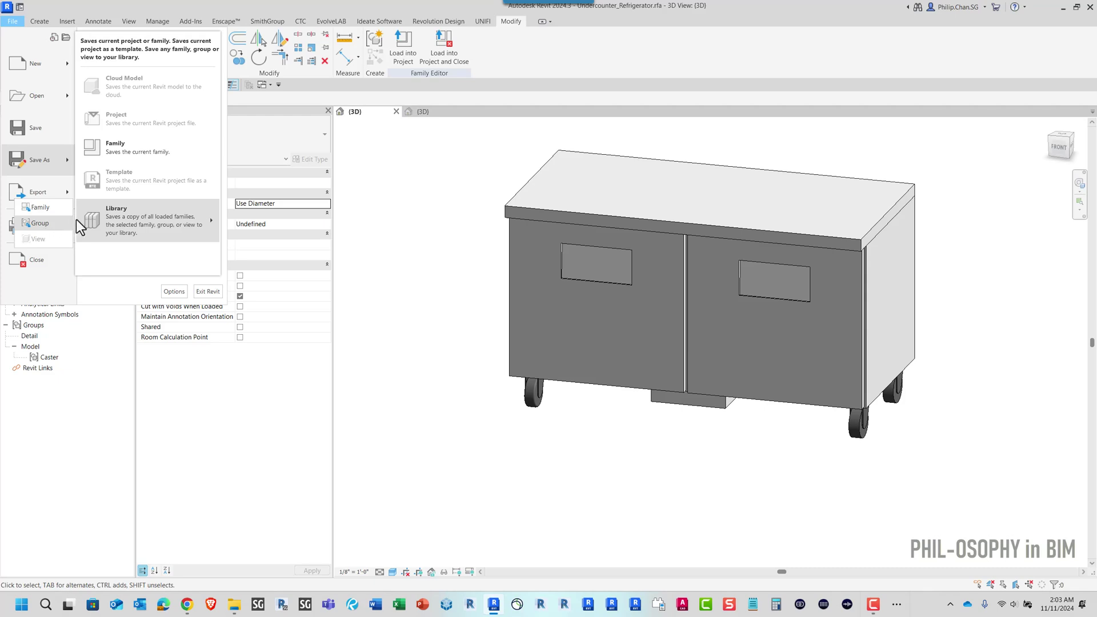
left_click(104, 416)
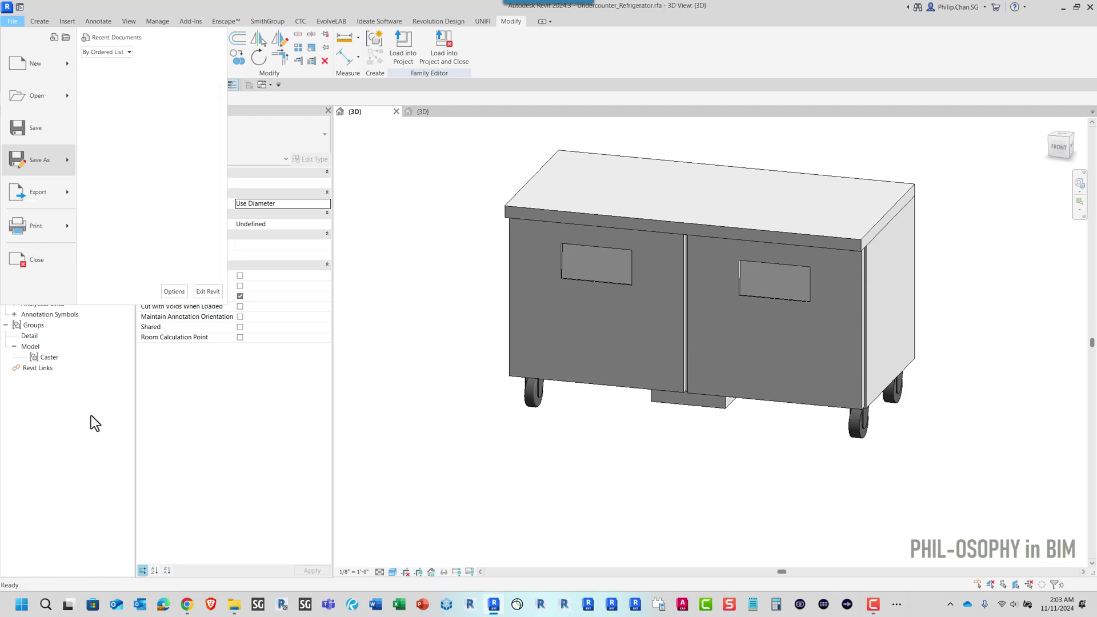
left_click(91, 416)
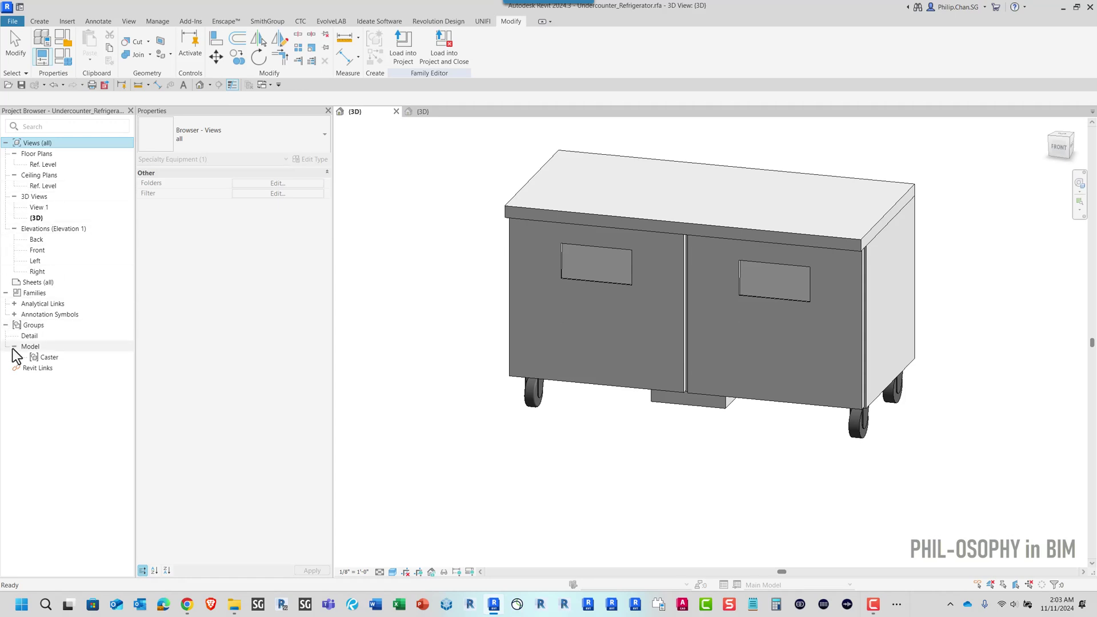
Step: Save the Caster model group to the Desktop as a Revit family file, using the group name as the file name
left_click(49, 358)
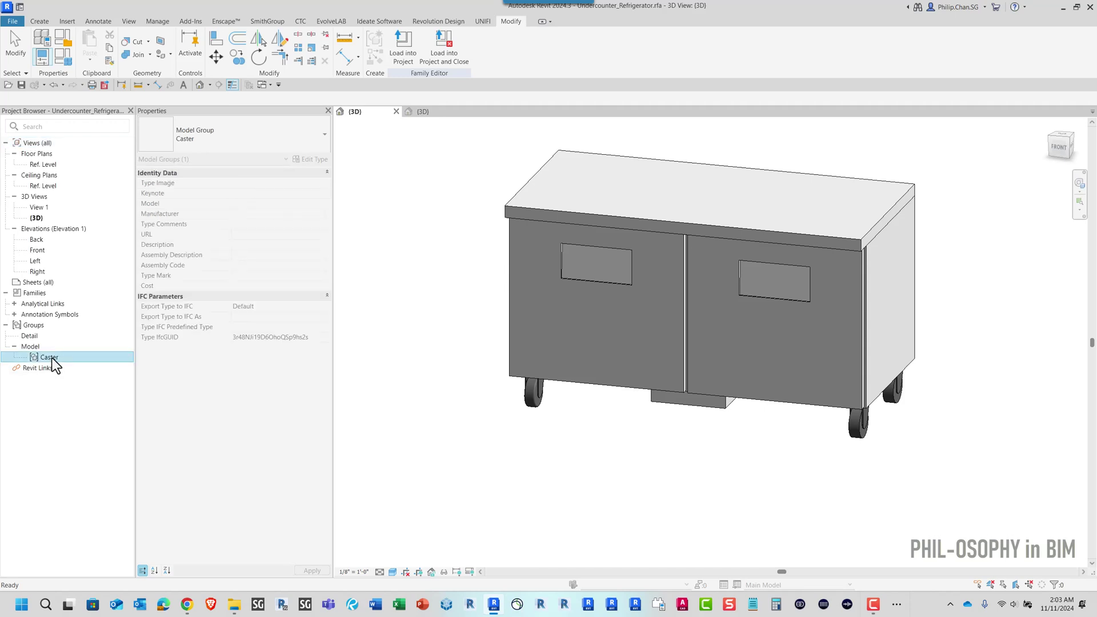
right_click(55, 366)
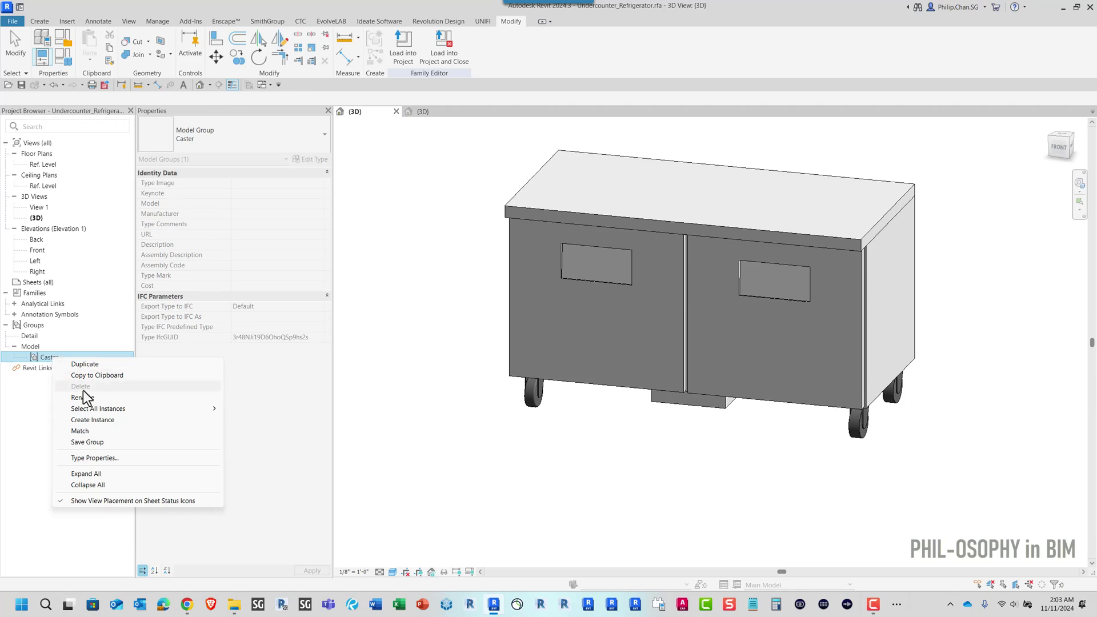
left_click(95, 444)
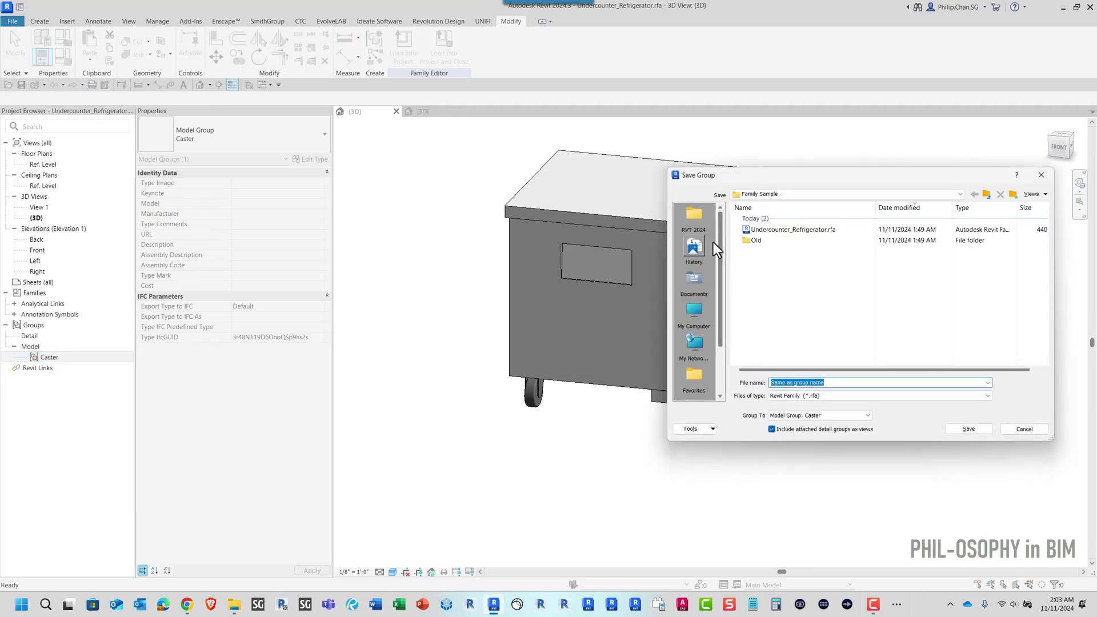
scroll(708, 352, "down", 2)
left_click(702, 346)
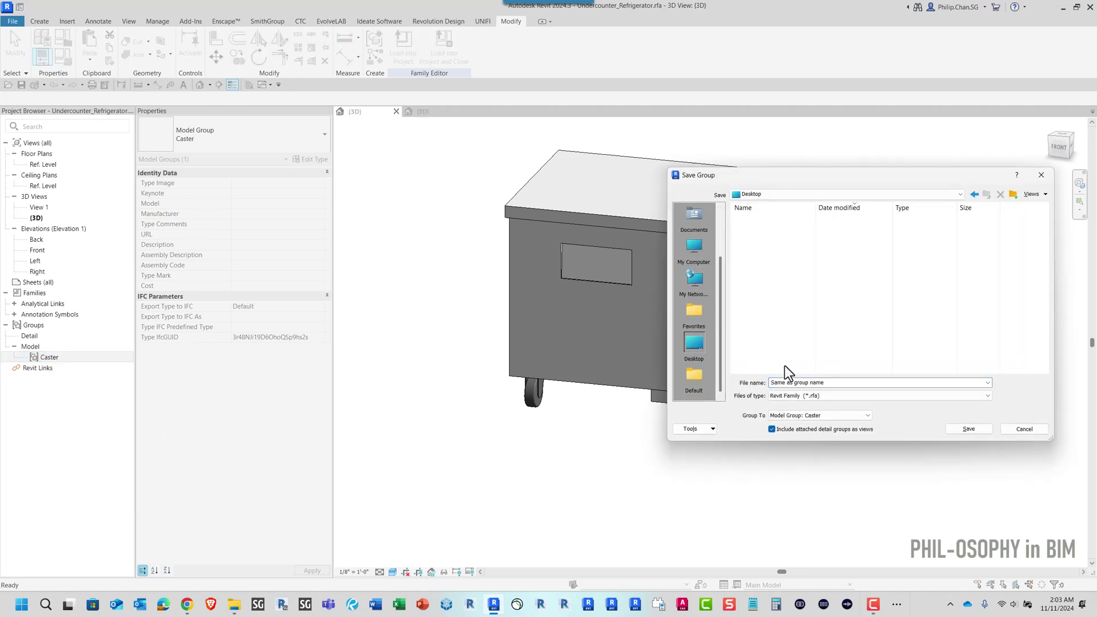
left_click_drag(782, 181, 587, 185)
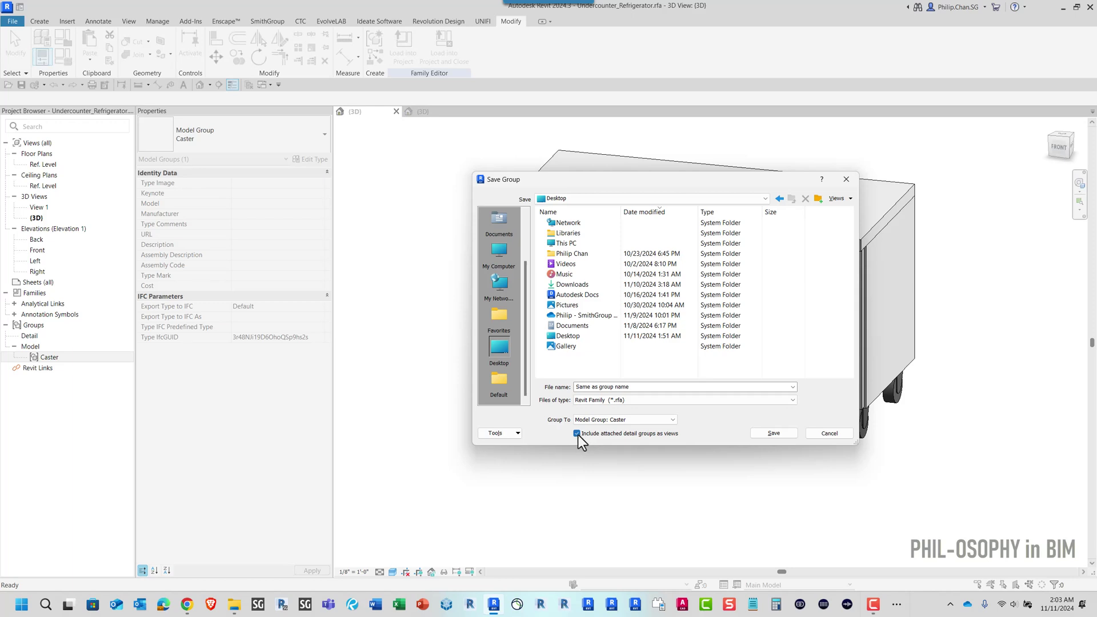
left_click(767, 435)
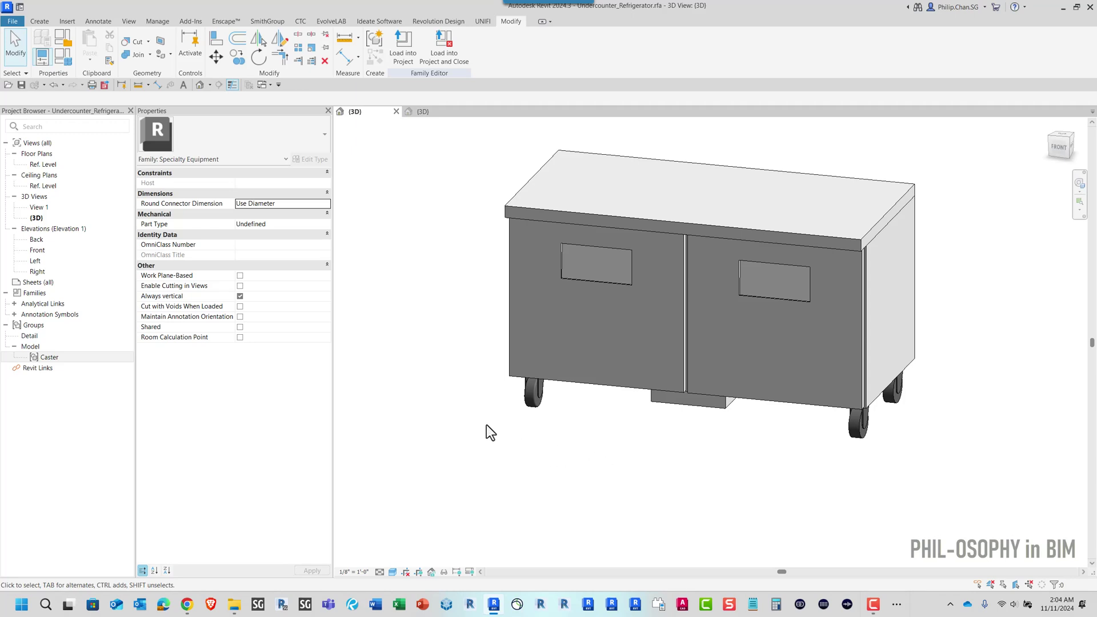
Step: Open the saved Caster.rfa family file from the Desktop
middle_click_drag(455, 408, 431, 421, "shift")
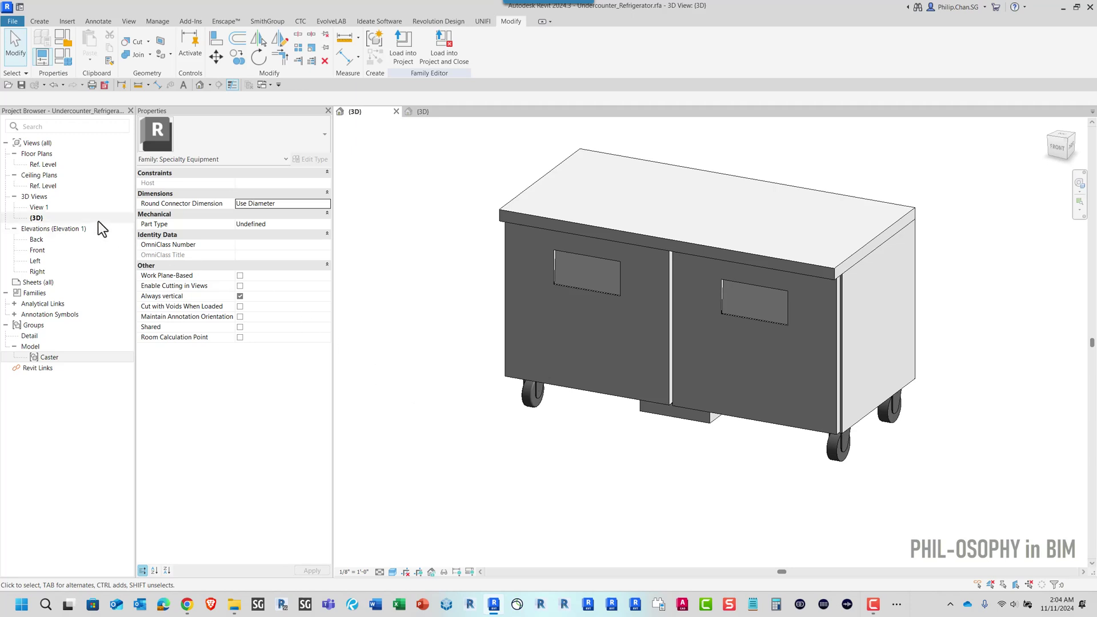
left_click(8, 86)
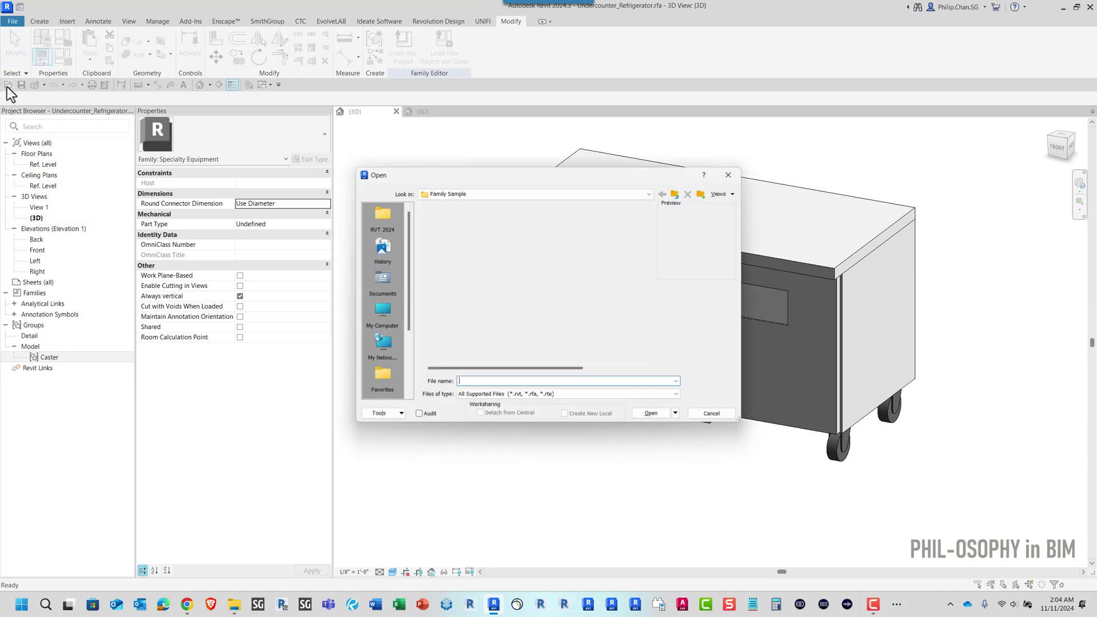
scroll(382, 347, "down", 3)
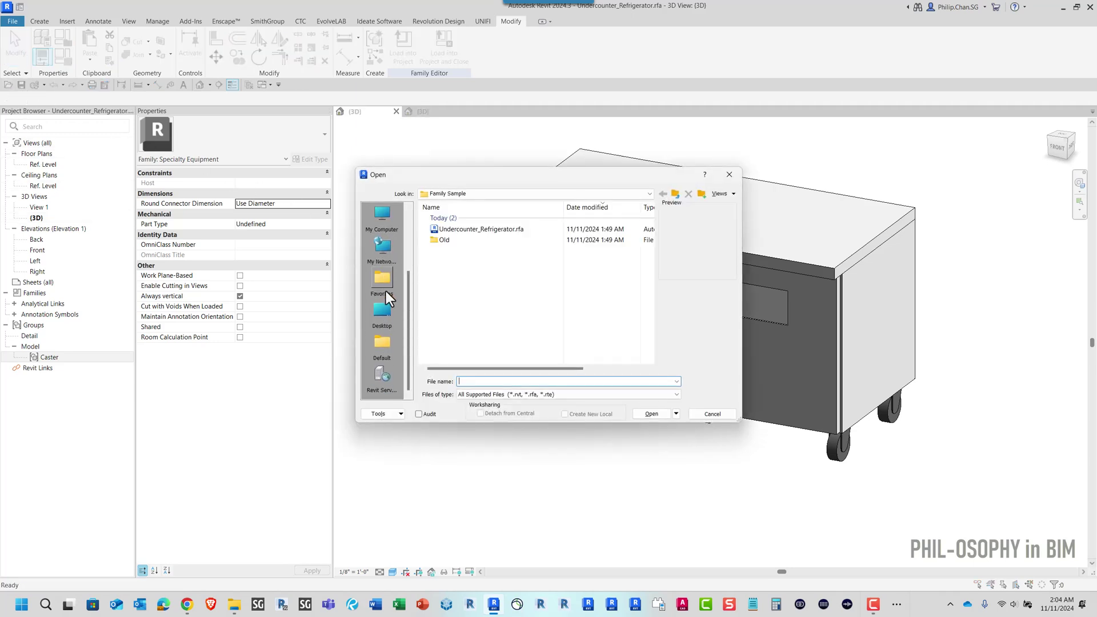
left_click(387, 313)
scroll(528, 341, "down", 1)
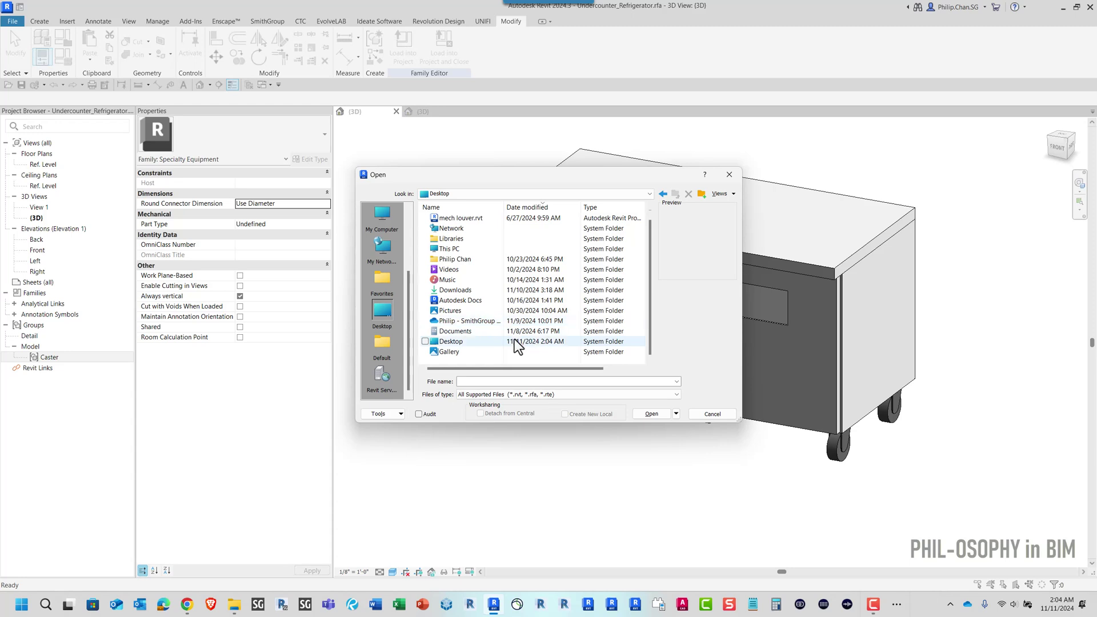
scroll(520, 337, "up", 1)
left_click(455, 220)
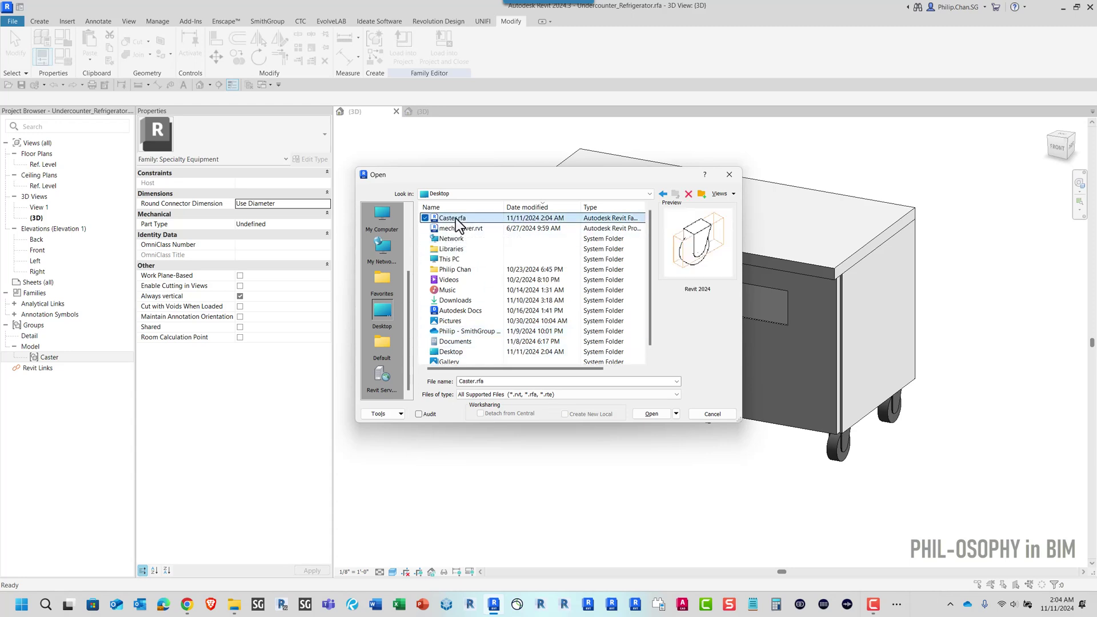
left_click(657, 416)
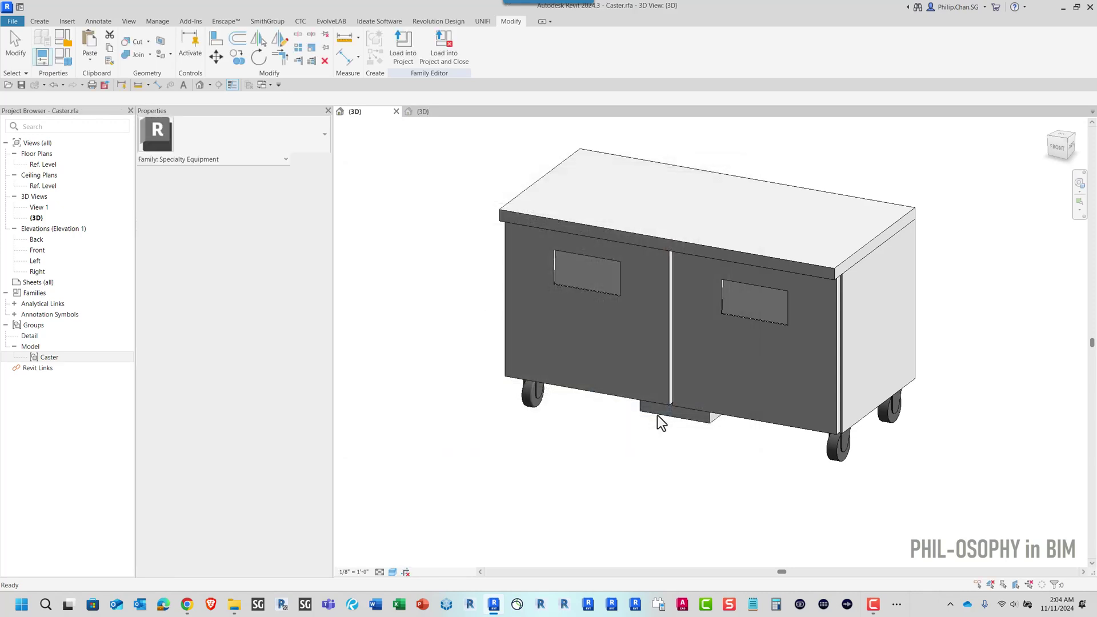
Step: Set the caster family's 3D view to the Shaded visual style
scroll(493, 359, "down", 2)
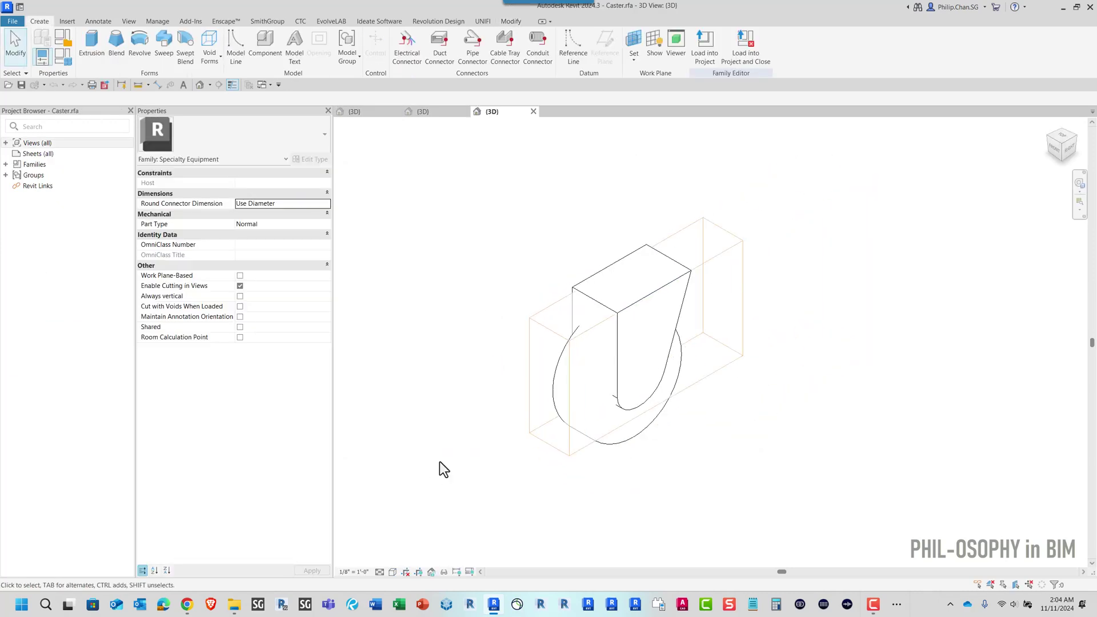
left_click(392, 573)
left_click(404, 531)
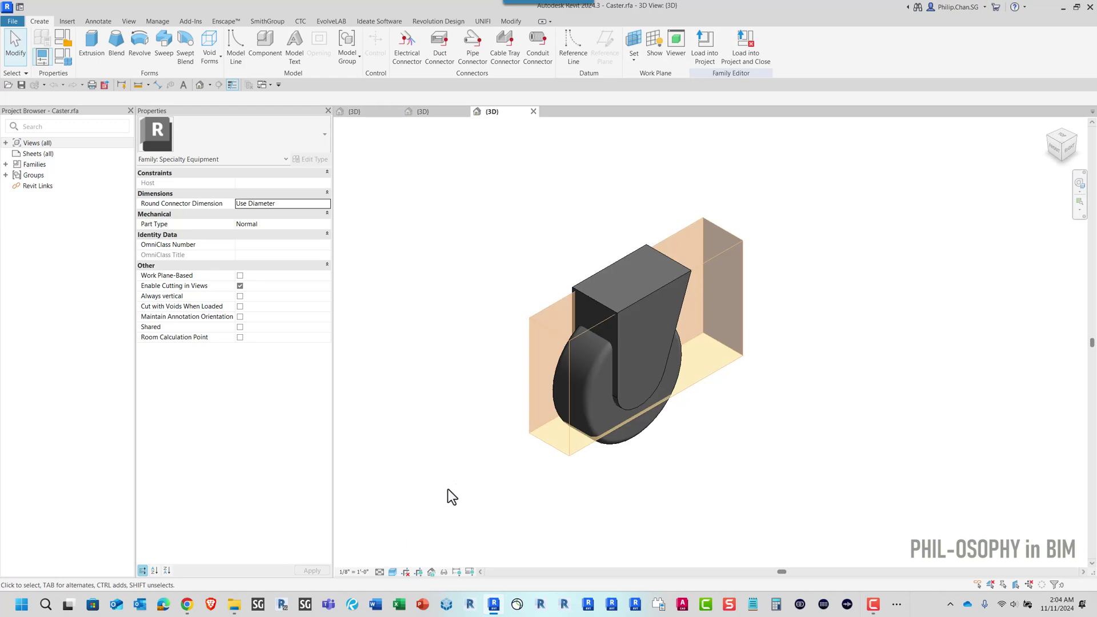
Step: Cut the solid caster bracket with the void extrusion so the wheel housing is hollowed out
middle_click_drag(451, 482, 537, 446, "shift")
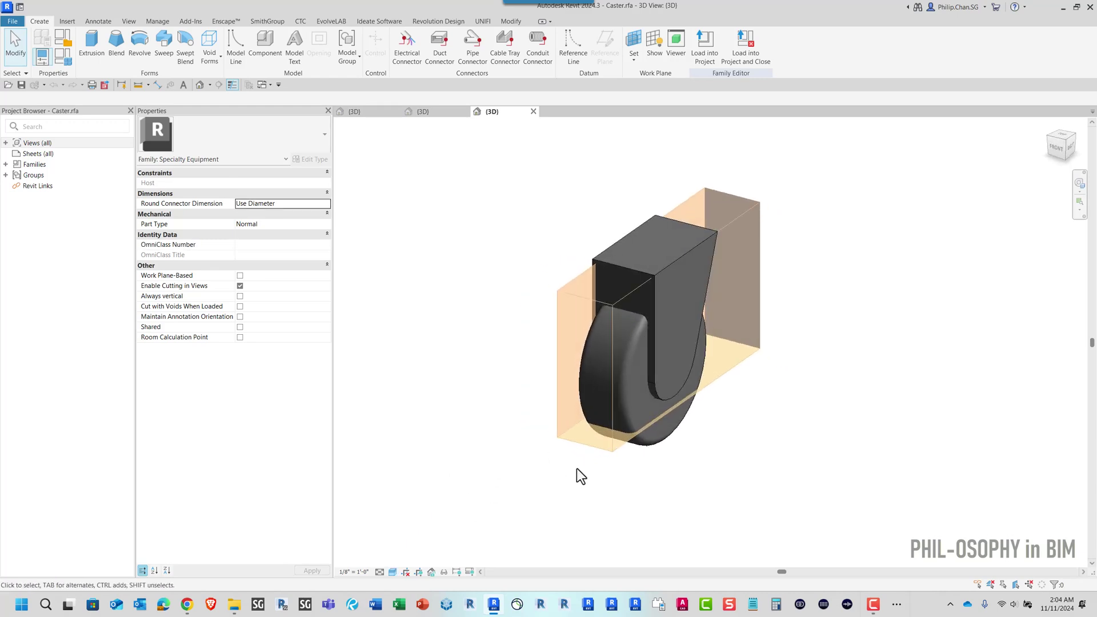
middle_click_drag(720, 470, 596, 496, "shift")
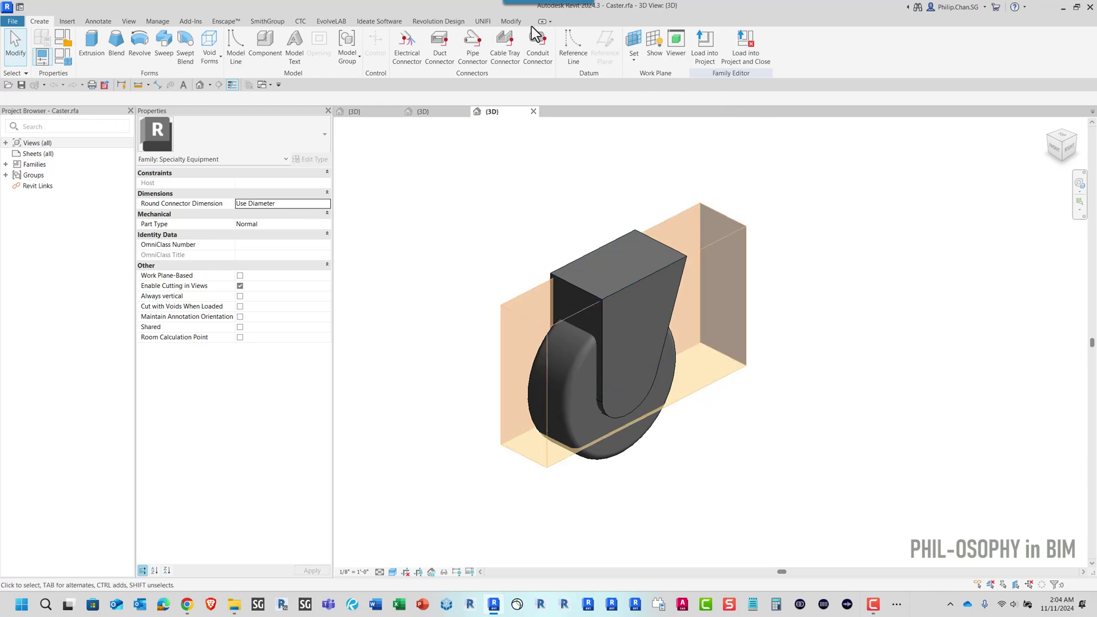
left_click(508, 21)
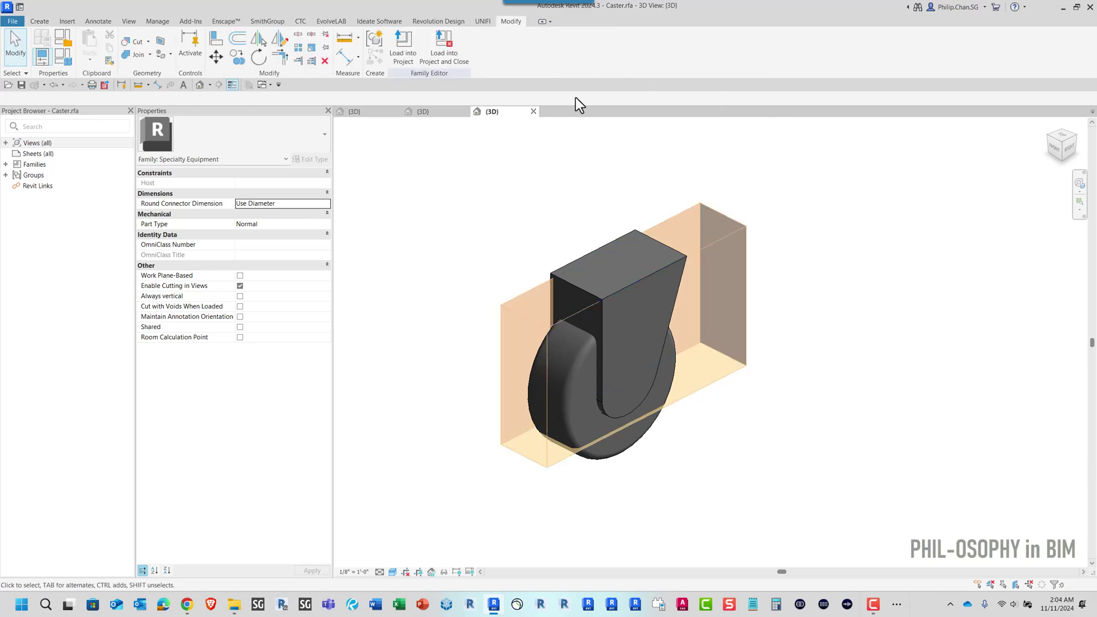
left_click(136, 46)
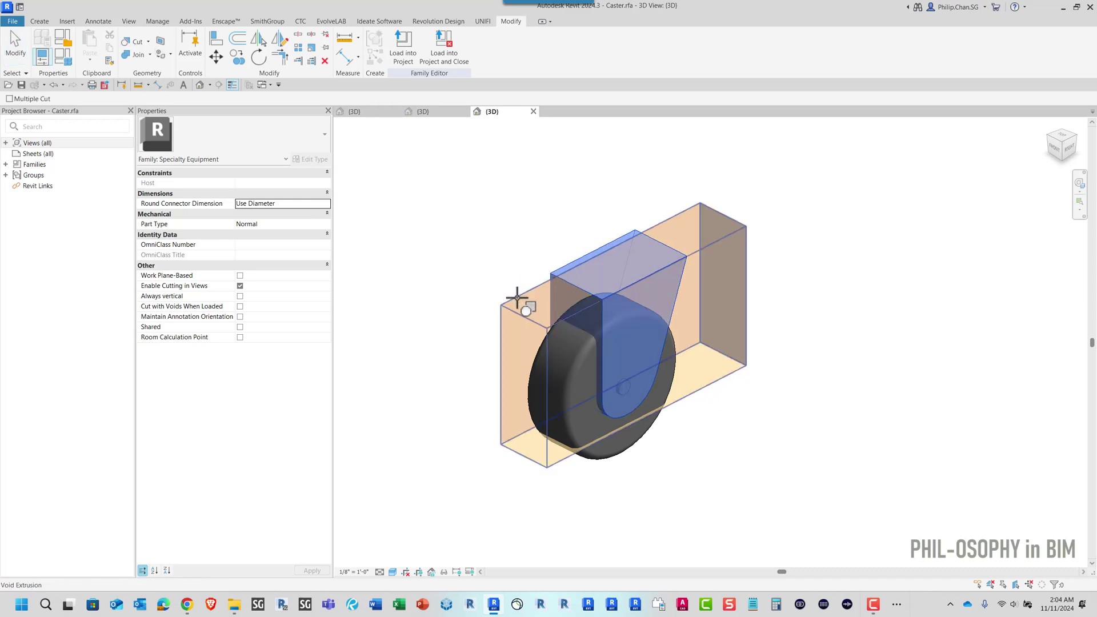
key("Escape")
middle_click_drag(467, 274, 511, 345, "shift")
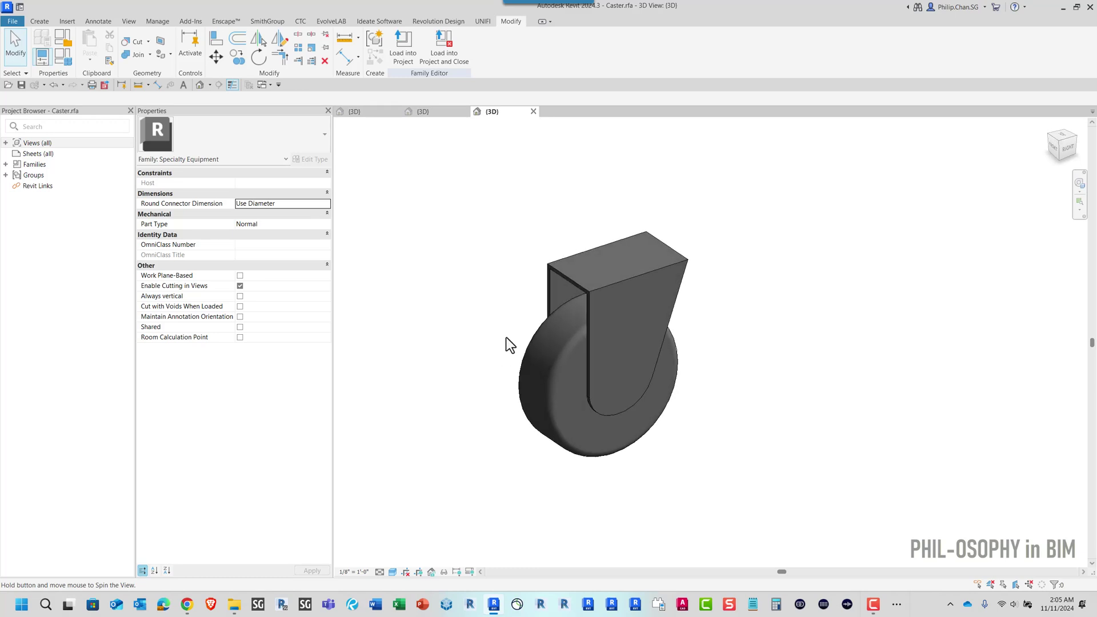
Step: Check the material assigned to the caster's wheel revolve and to its bracket extrusion
left_click(550, 363)
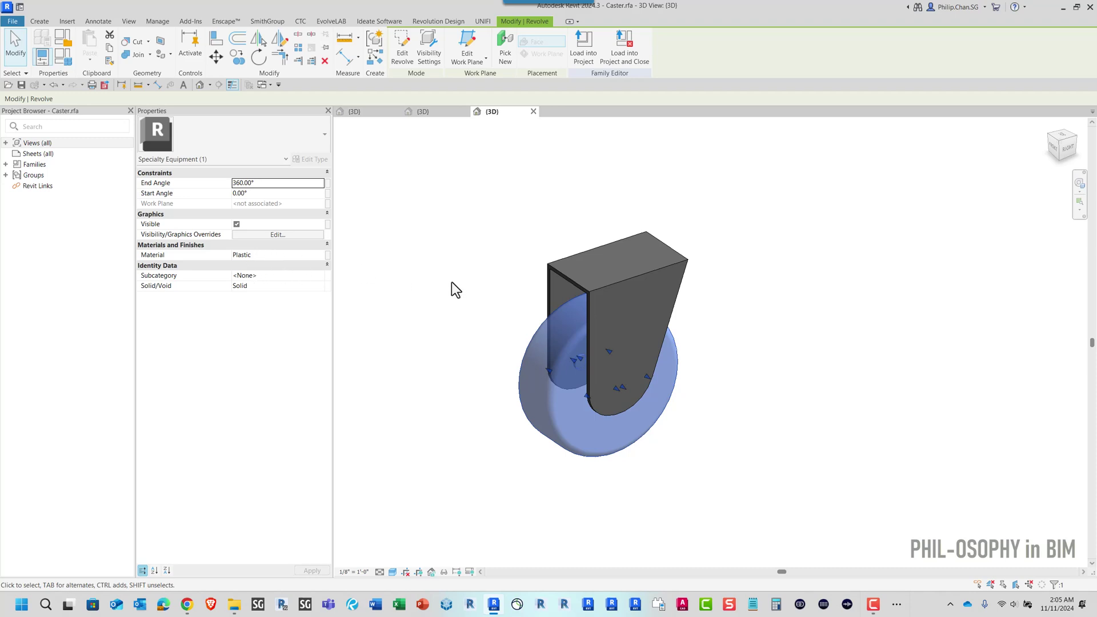
left_click(542, 285)
left_click(566, 267)
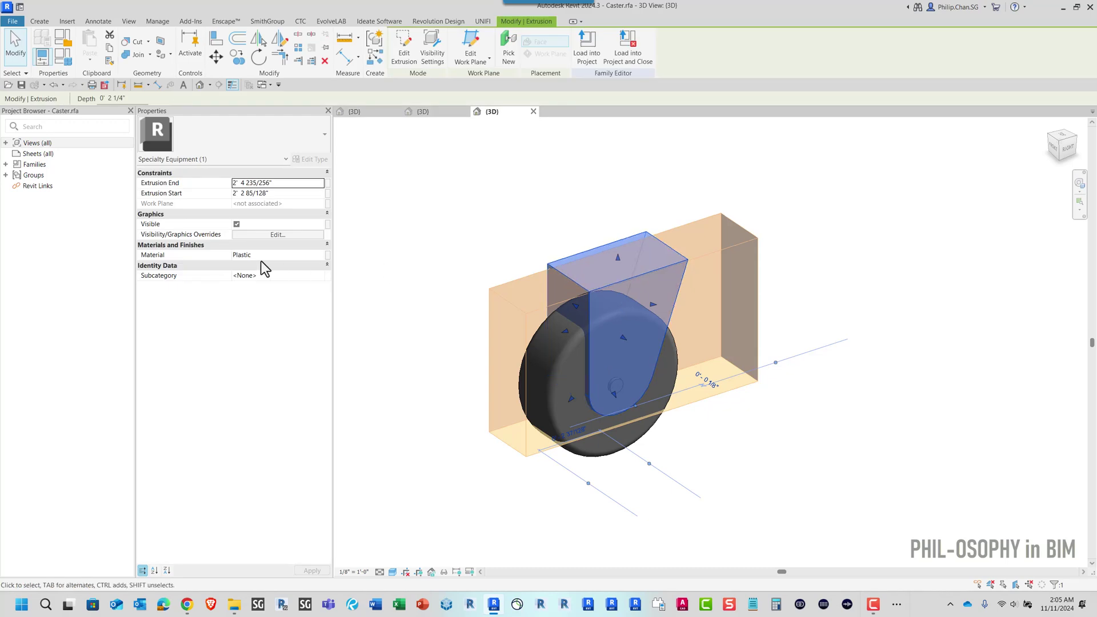
left_click(426, 246)
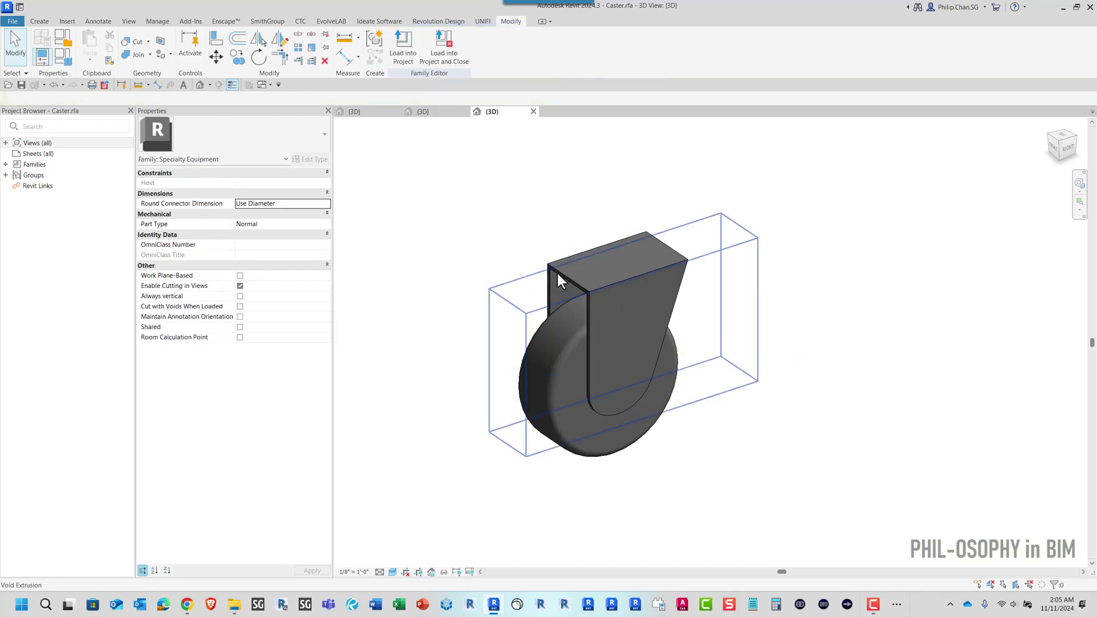
middle_click_drag(557, 270, 485, 221, "shift")
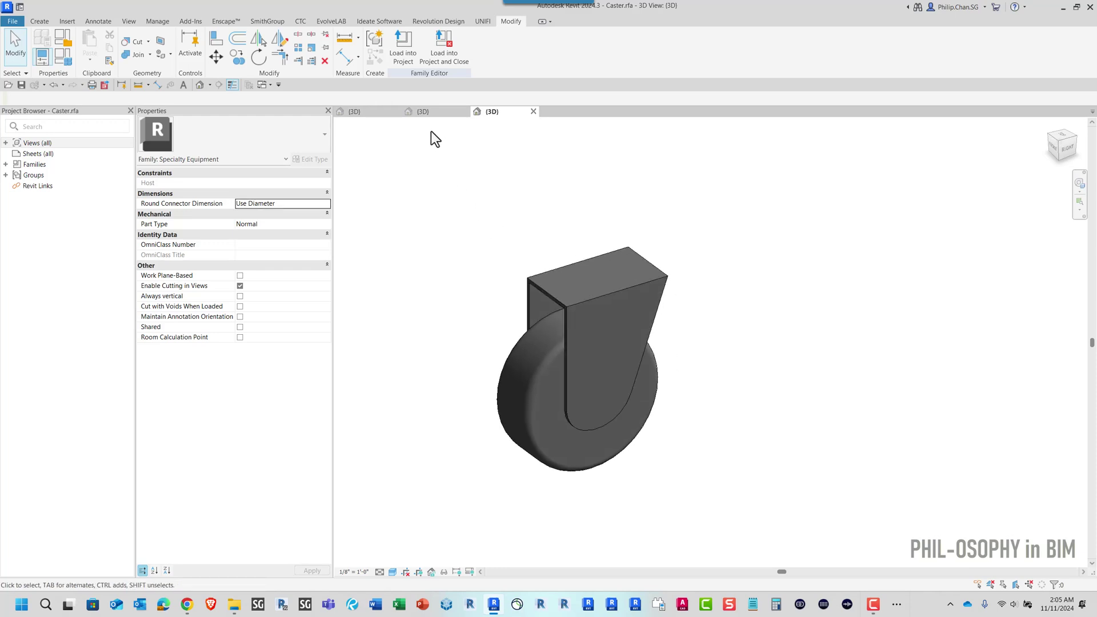
Step: Load the Caster family into Family2, the generic model family containing the open box
left_click(440, 114)
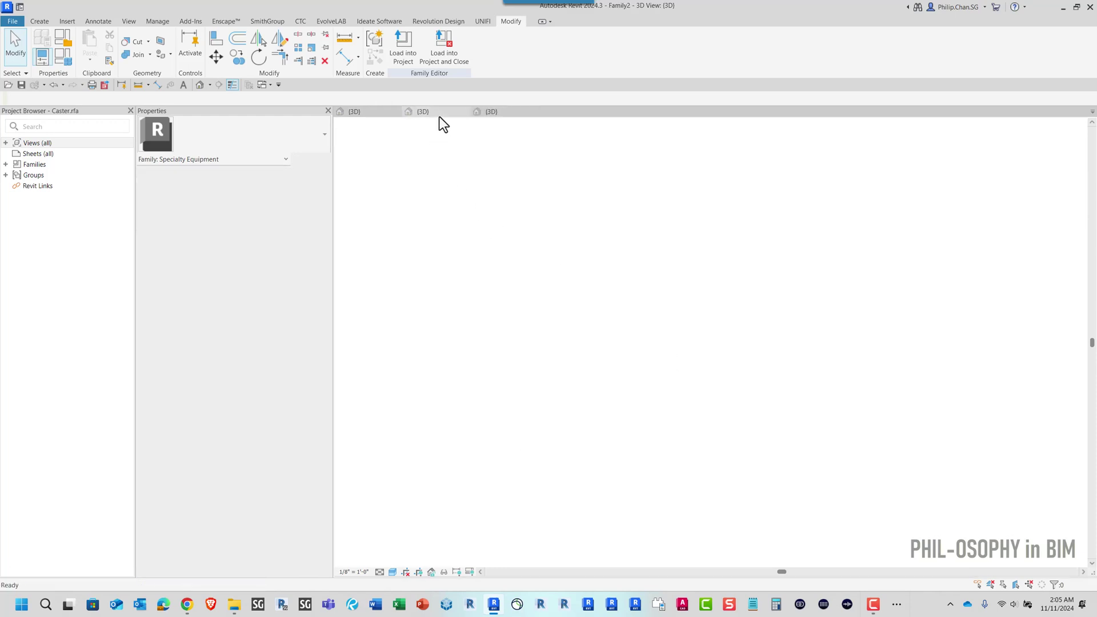
middle_click_drag(507, 193, 472, 202, "shift")
middle_click_drag(553, 320, 590, 497, "shift")
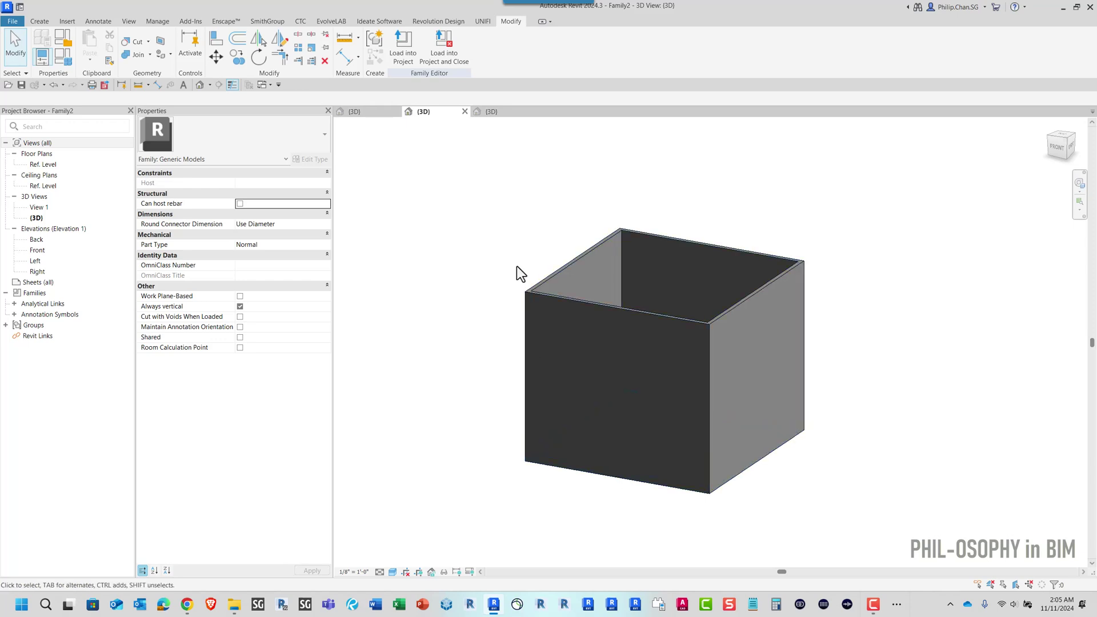
left_click(487, 112)
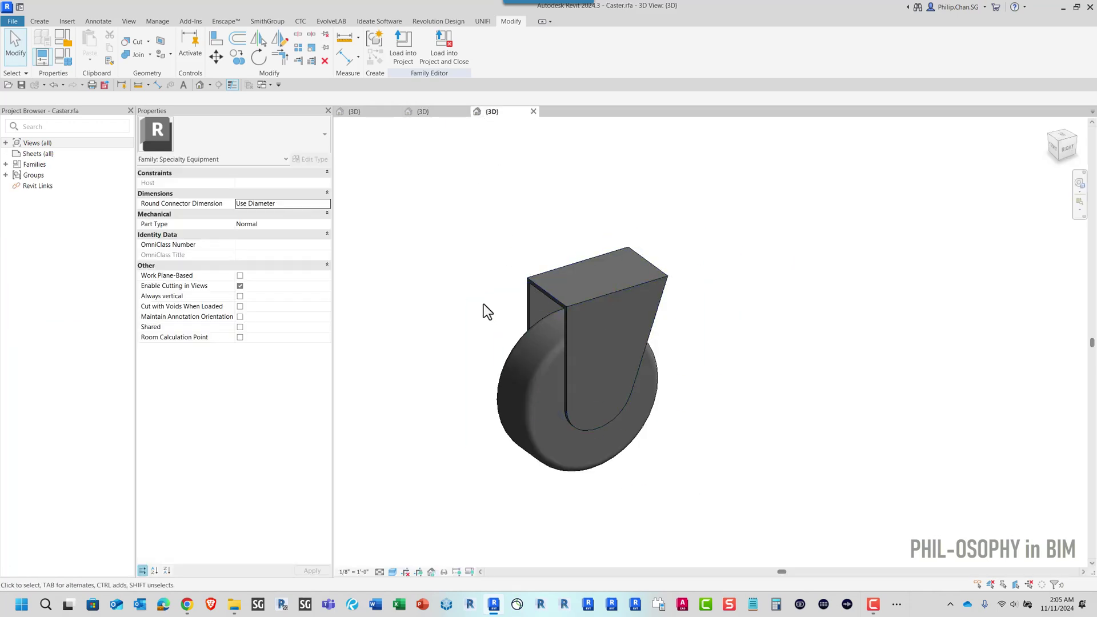
mouse_move(483, 305)
middle_mouse_down("shift")
mouse_move(577, 296)
mouse_move(536, 302)
mouse_move(563, 301)
mouse_move(506, 324)
mouse_move(478, 319)
middle_mouse_up("shift")
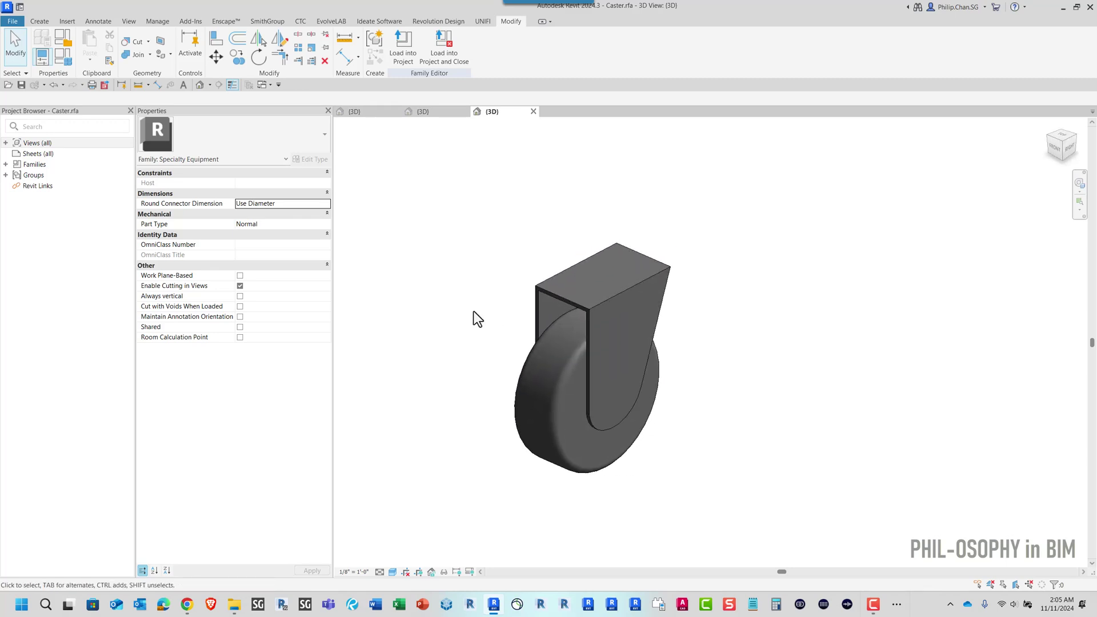
left_click(394, 50)
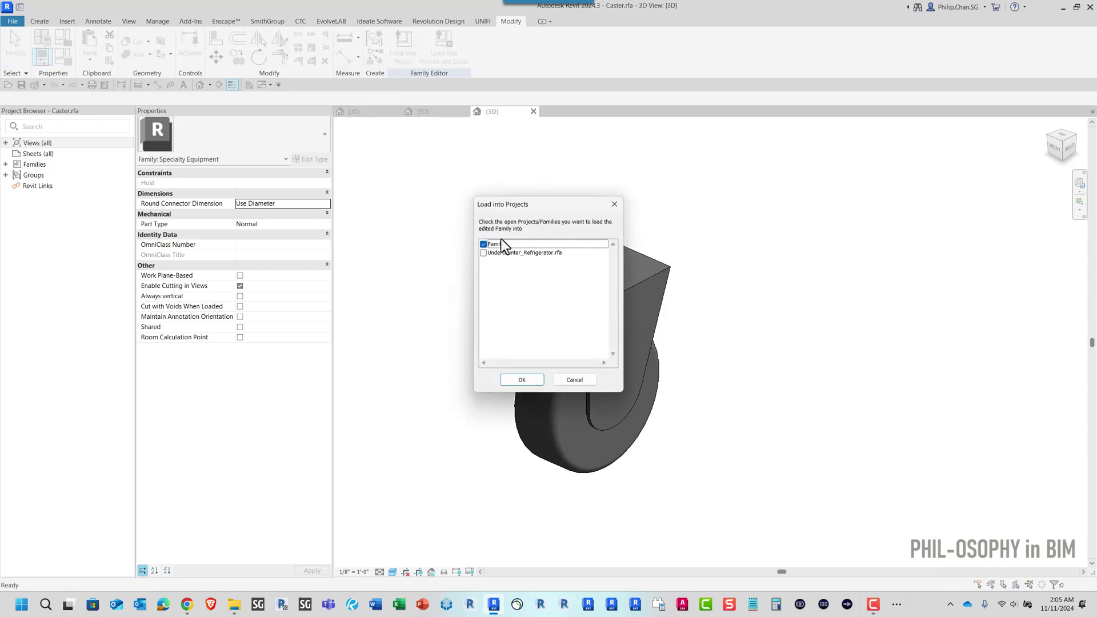
left_click(519, 380)
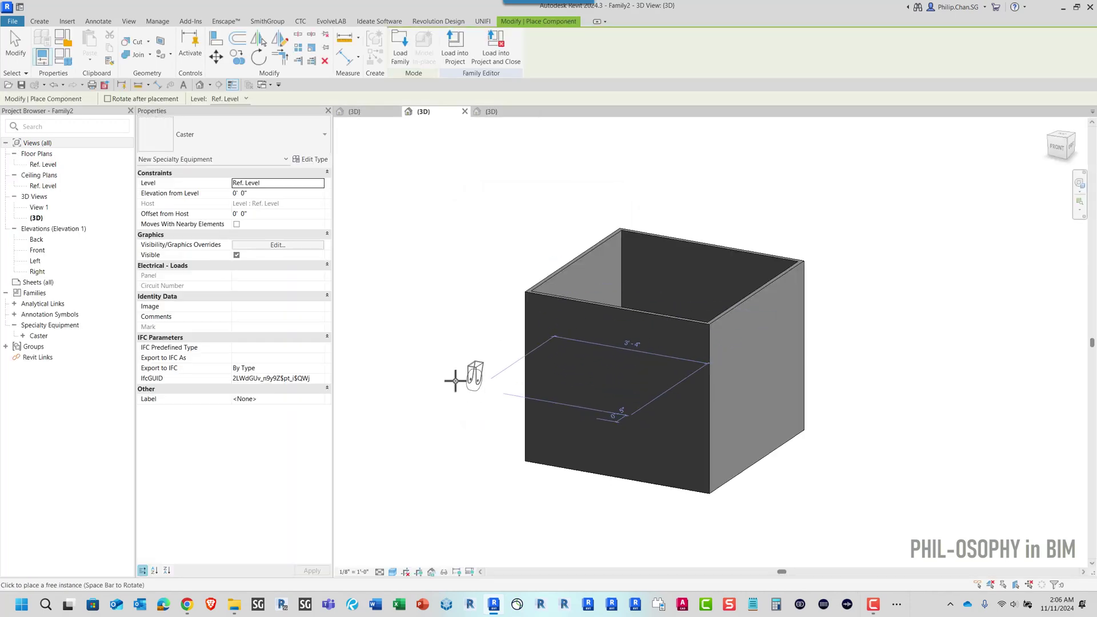
Step: Place four Caster instances on the Ref. Level, one near each bottom corner of the box
middle_click_drag(470, 453, 482, 390)
mouse_move(482, 390)
middle_mouse_down("shift")
mouse_move(444, 405)
mouse_move(465, 369)
mouse_move(487, 406)
middle_mouse_up("shift")
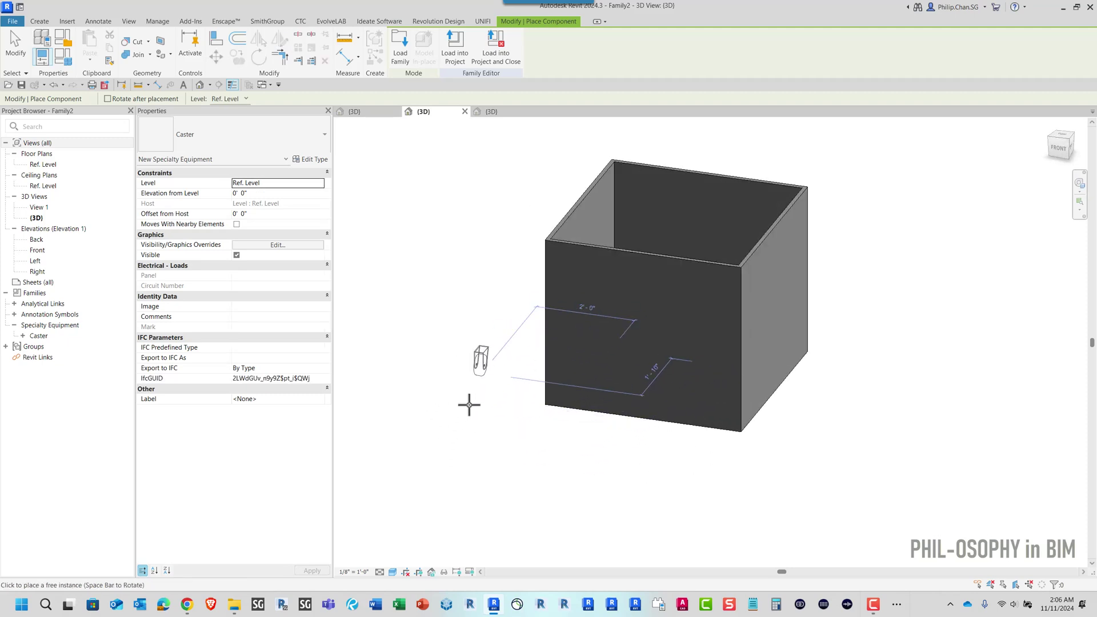
left_click(522, 427)
left_click(729, 461)
left_click(815, 392)
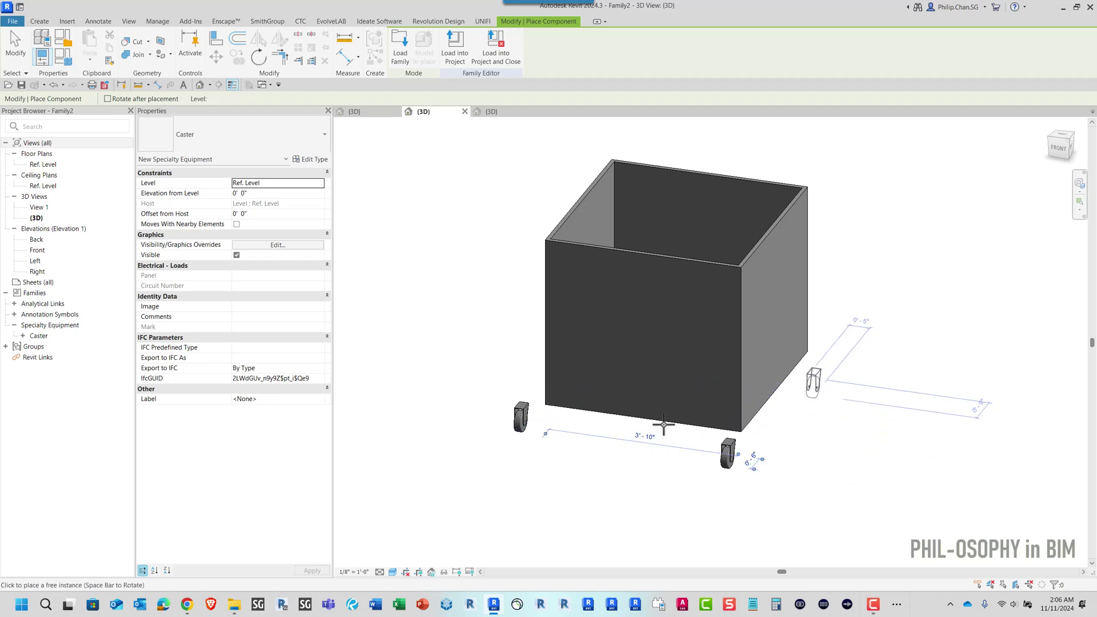
middle_click_drag(649, 437, 826, 475, "shift")
left_click(638, 478)
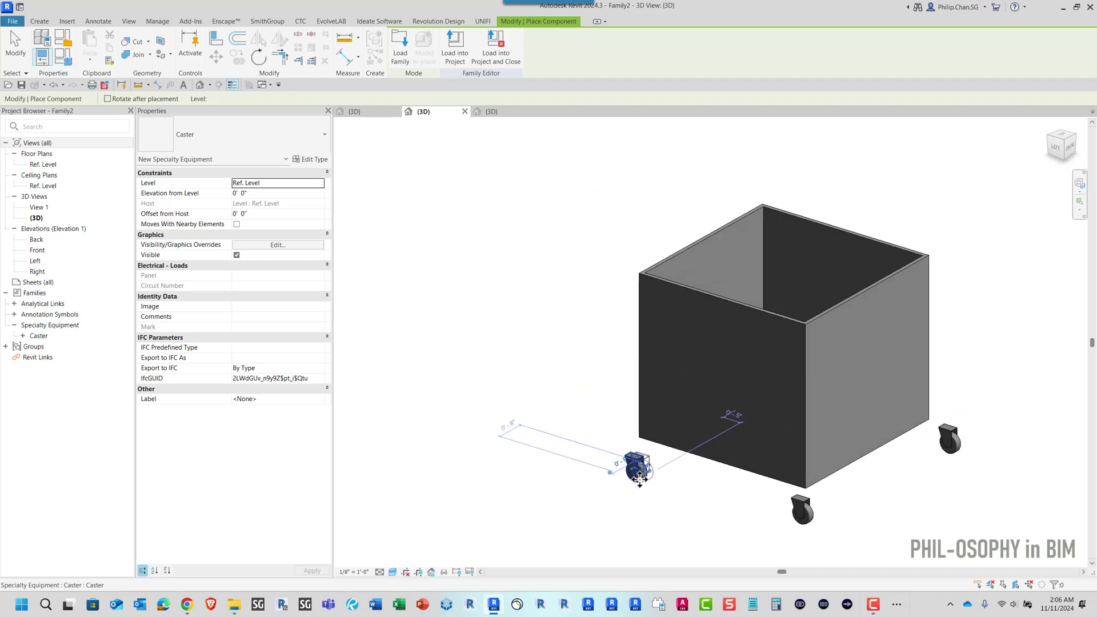
key("Escape")
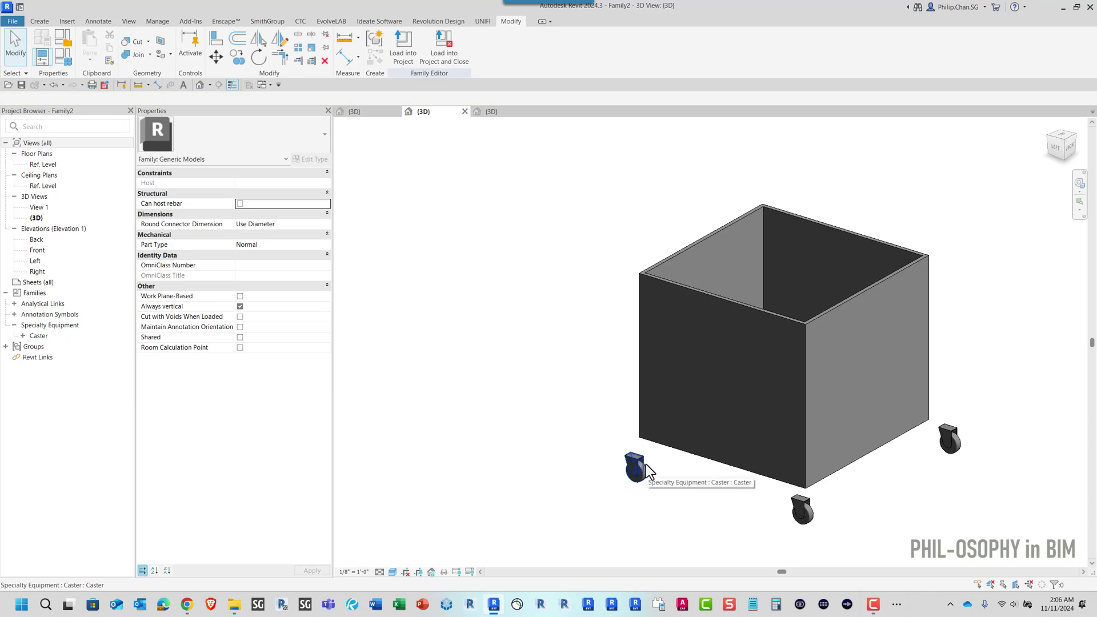
Step: In the Ref. Level floor plan, align and lock the front-left caster to the inset reference planes at that corner
double_click(42, 166)
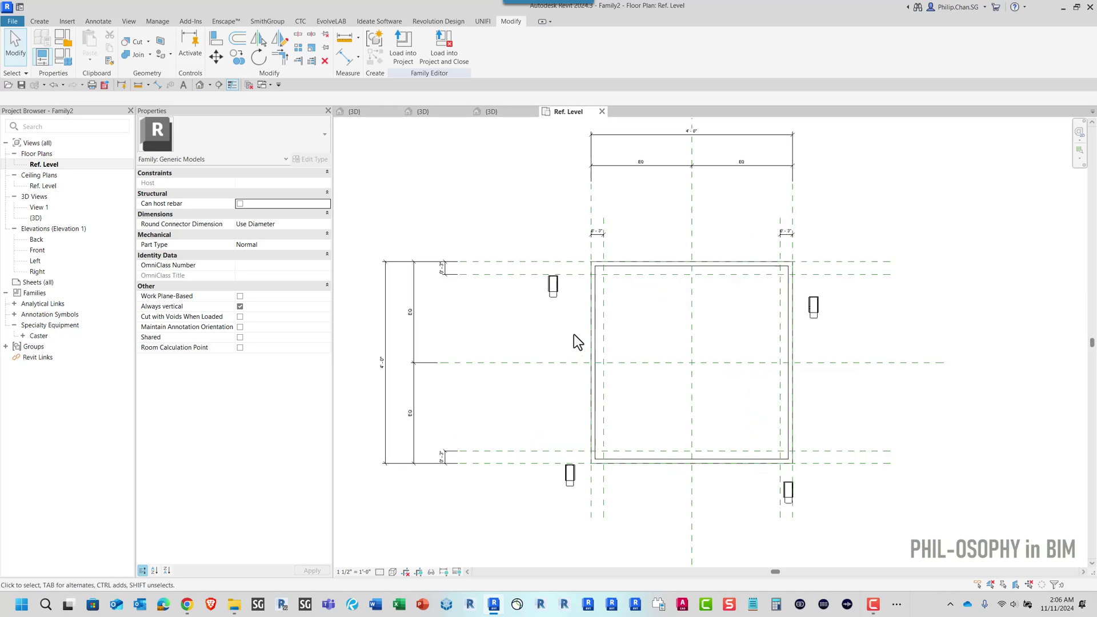
scroll(574, 334, "up", 2)
mouse_move(574, 328)
middle_mouse_down()
mouse_move(568, 360)
mouse_move(577, 354)
middle_mouse_up()
middle_click_drag(571, 412, 569, 394)
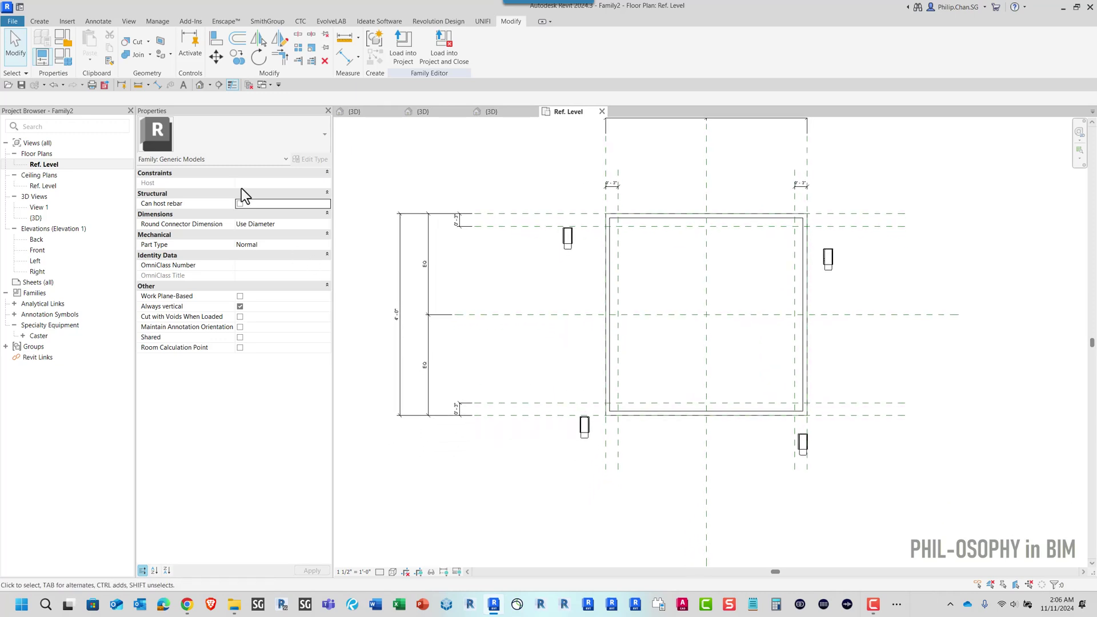
left_click(217, 41)
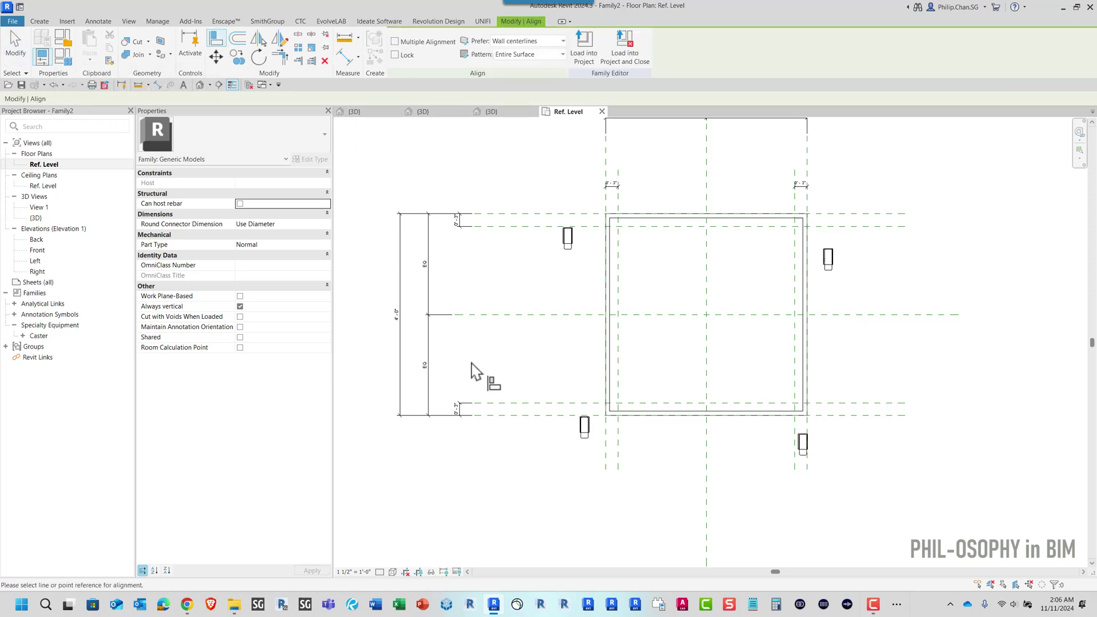
left_click(589, 439)
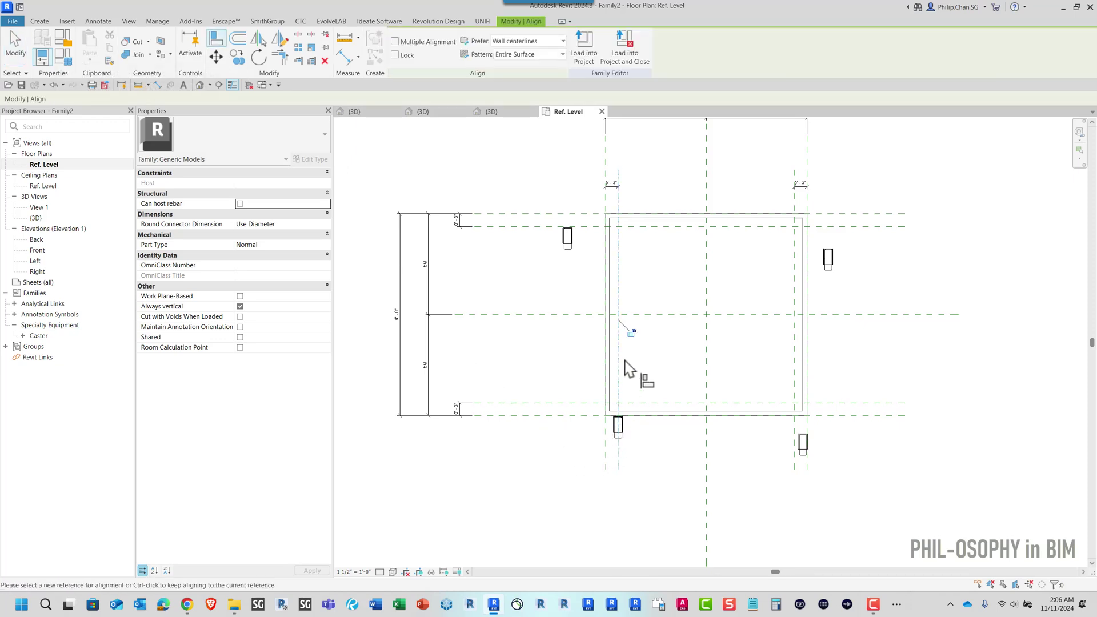
left_click(587, 402)
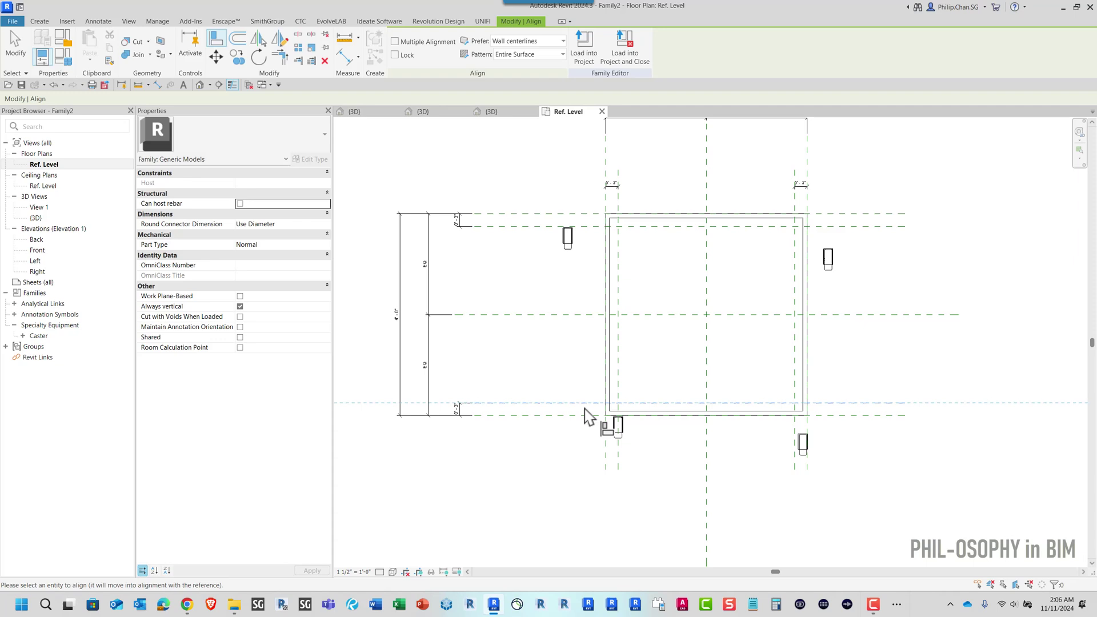
left_click(620, 430)
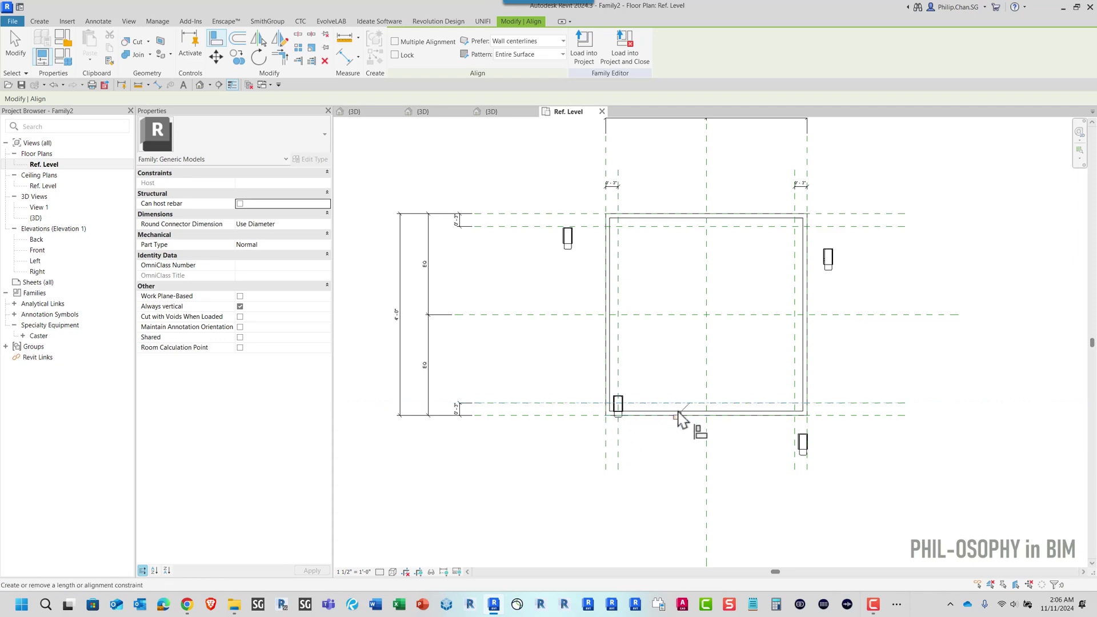
Step: Align and lock the front-right caster to the inset reference planes along the box's right and front sides
left_click(794, 475)
left_click(802, 451)
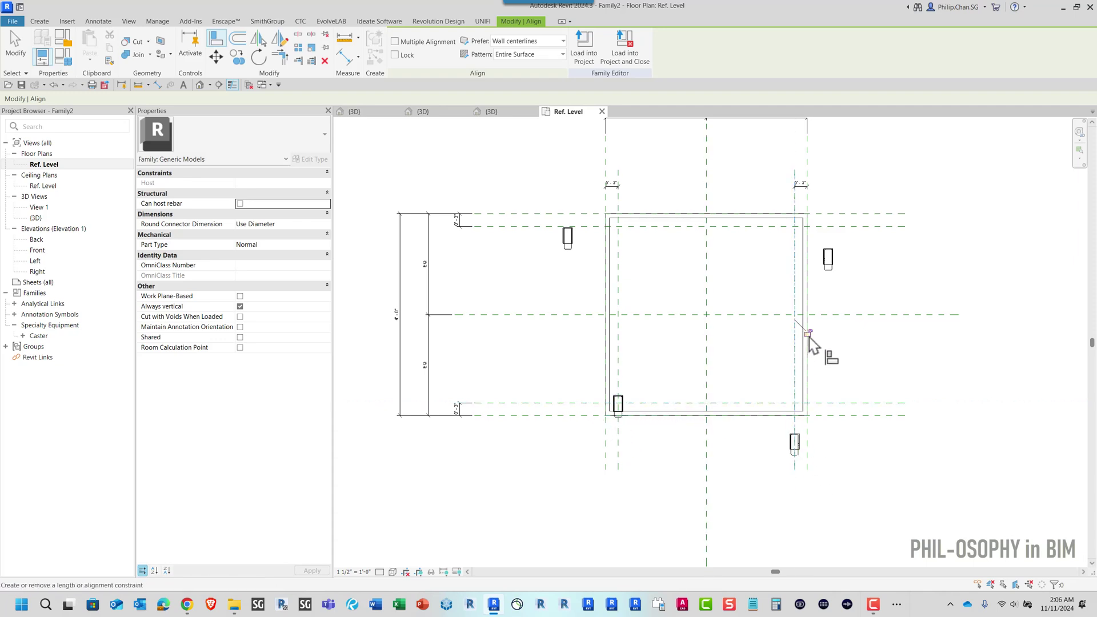
left_click(828, 415)
left_click(795, 447)
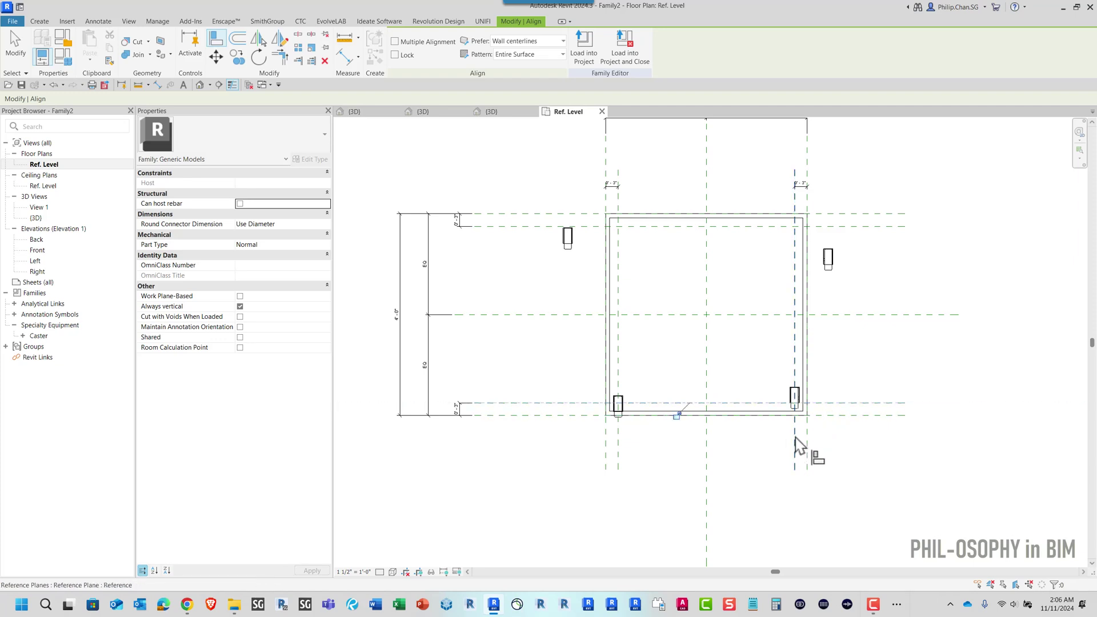
scroll(832, 409, "up", 2)
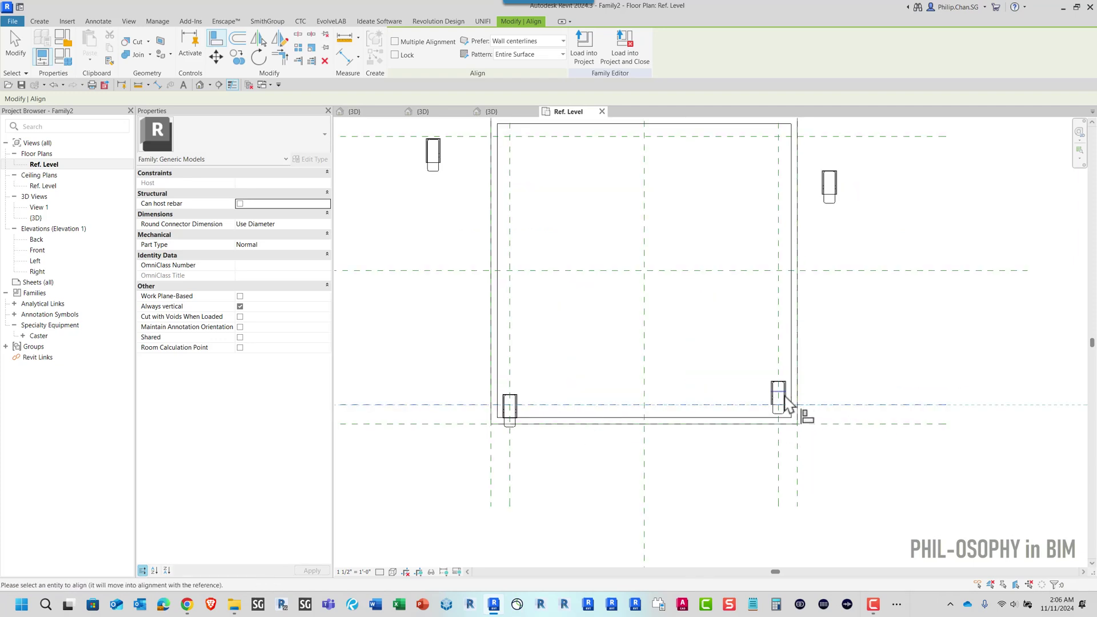
left_click(628, 419)
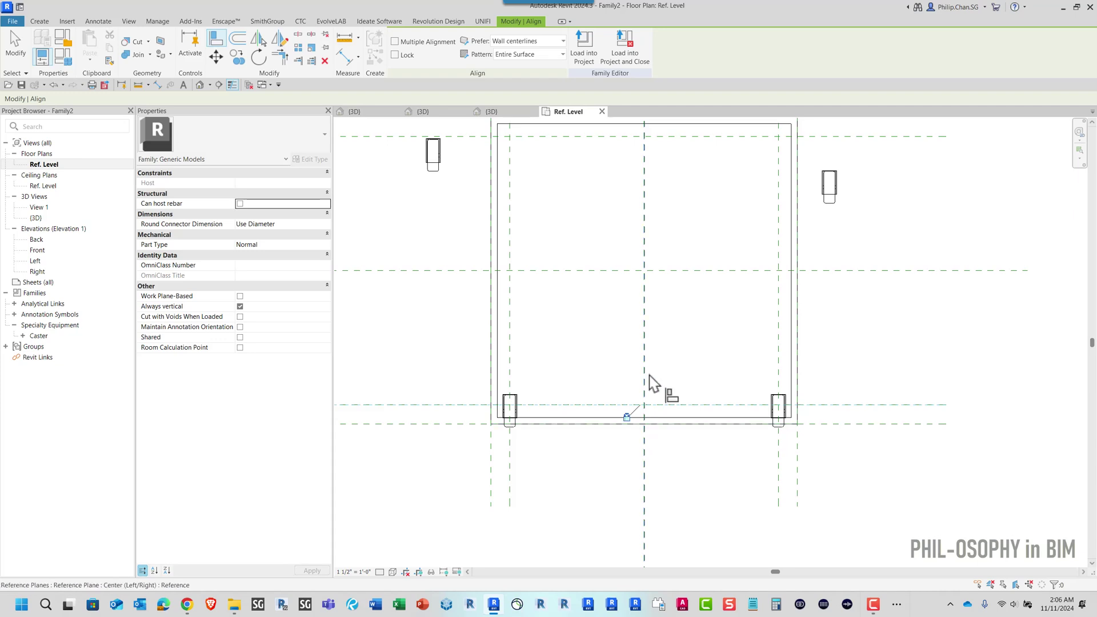
Step: Align and lock the back-right caster to the inset reference planes along the box's right and back sides
middle_click_drag(756, 250, 673, 376)
left_click(702, 340)
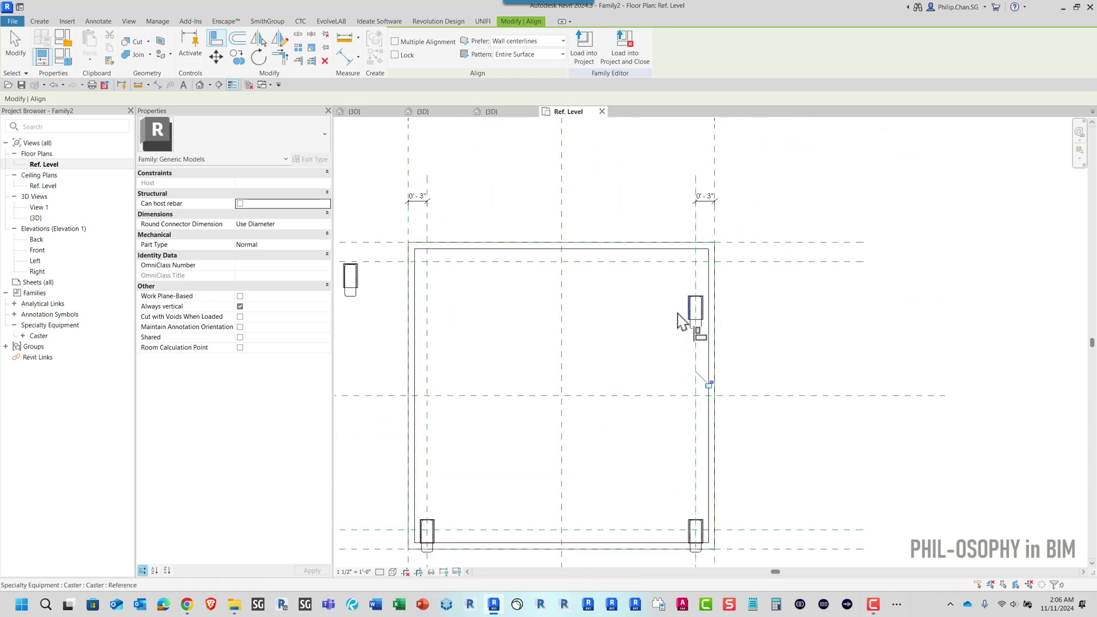
left_click(746, 319)
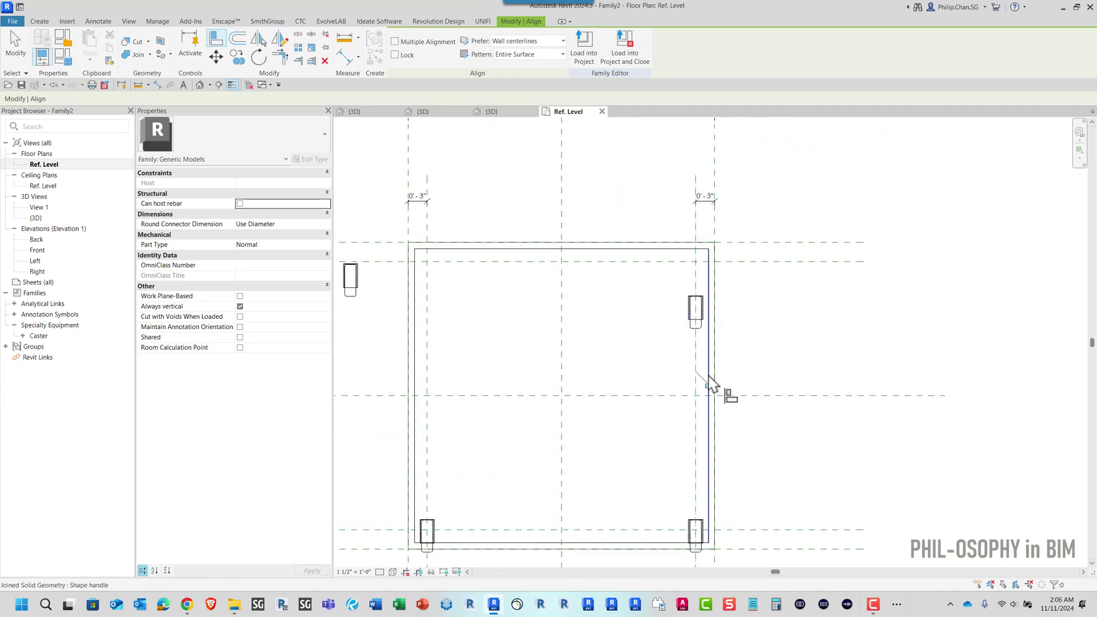
left_click(744, 262)
left_click(704, 317)
left_click(586, 275)
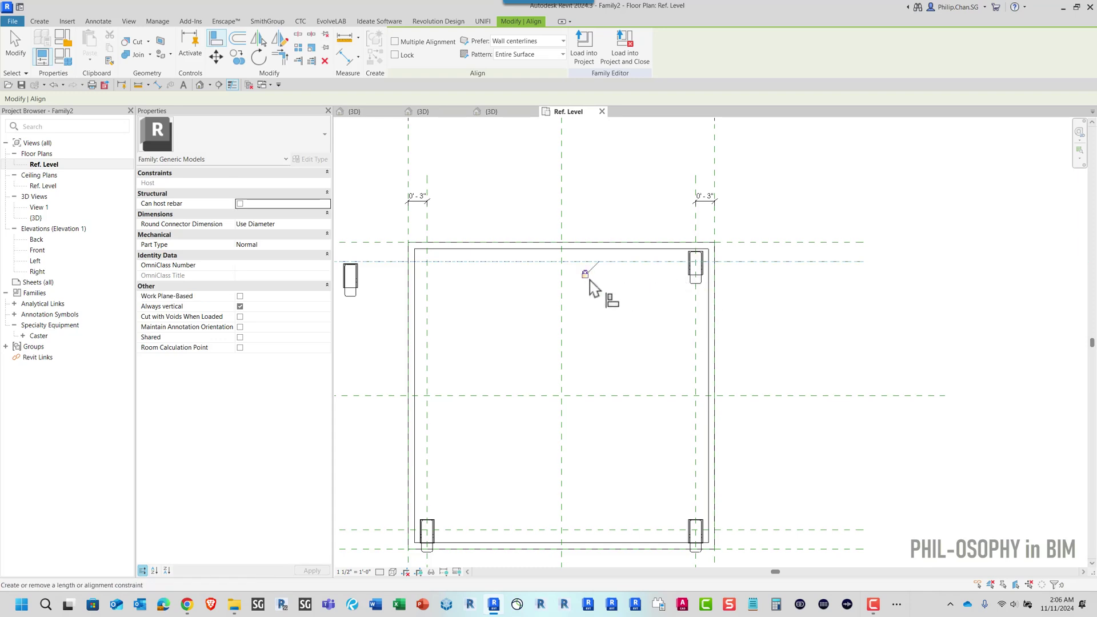
Step: Align and lock the back-left caster to the inset reference planes along the box's left and back sides
middle_click_drag(570, 364, 656, 346)
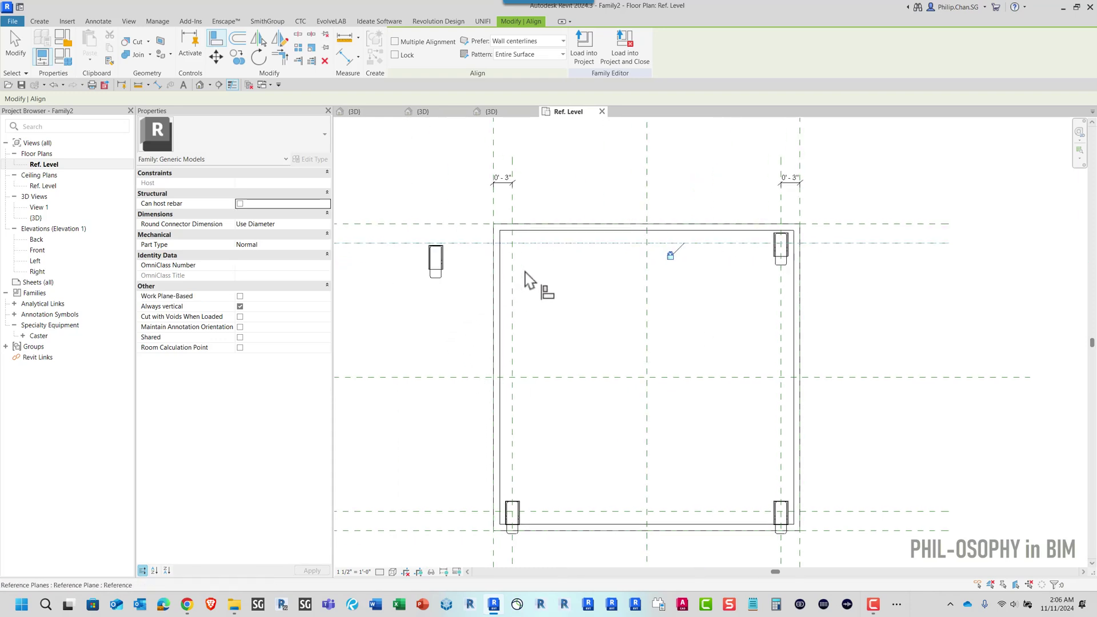
left_click(513, 289)
left_click(442, 269)
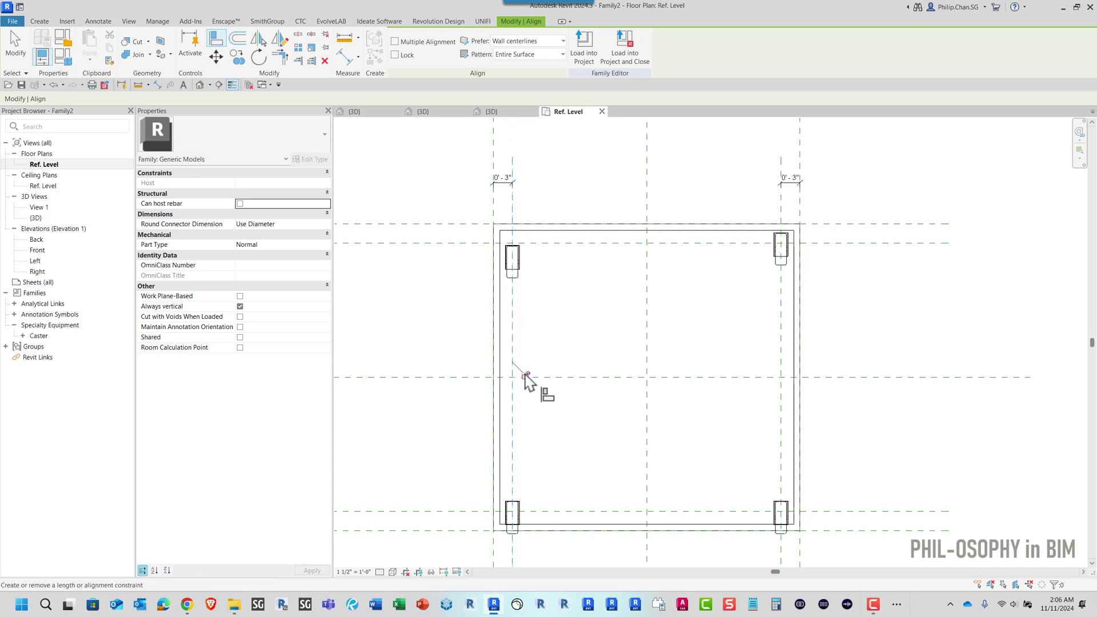
left_click(452, 244)
left_click(514, 262)
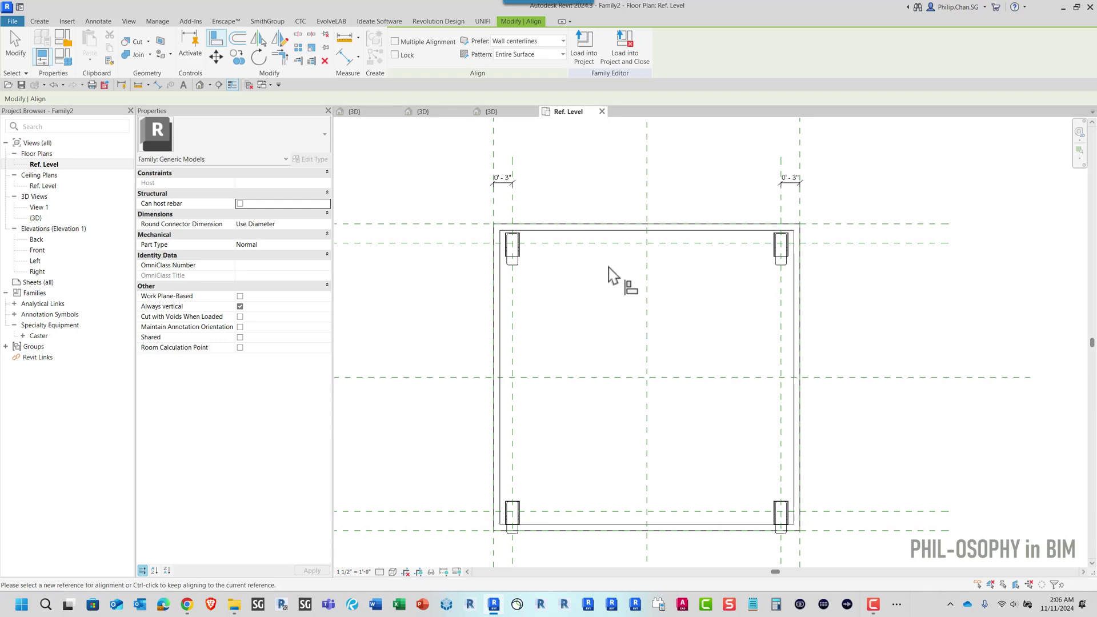
Step: End the Align command and review the four casters' positions against the inset reference planes in plan
middle_click_drag(617, 297, 546, 310)
key("Escape")
key("Escape")
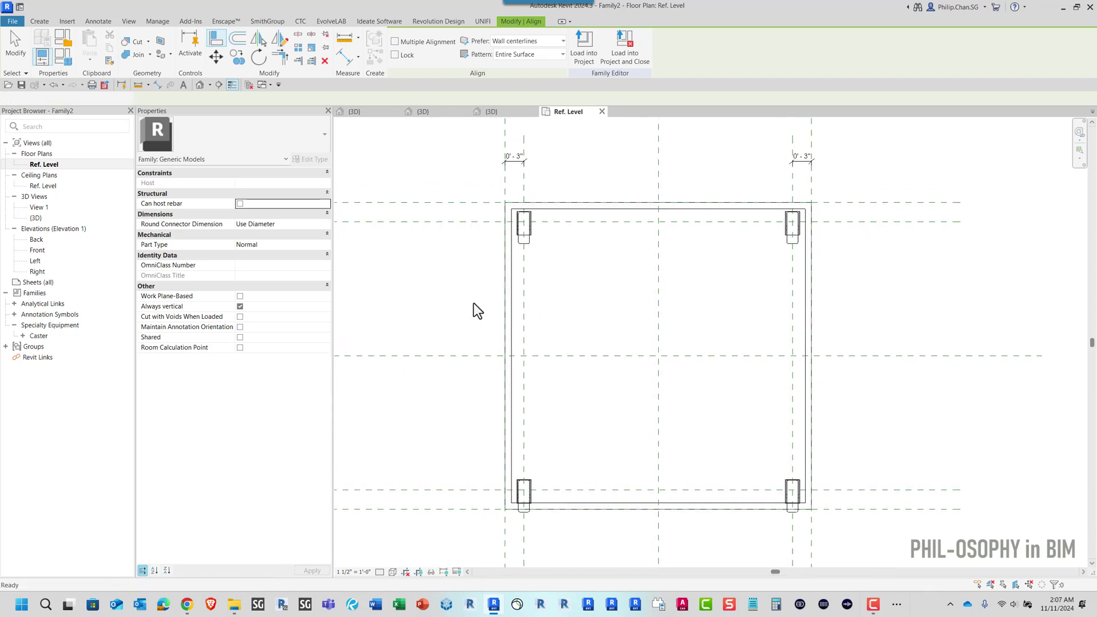
scroll(417, 263, "down", 2)
middle_click_drag(453, 287, 485, 327)
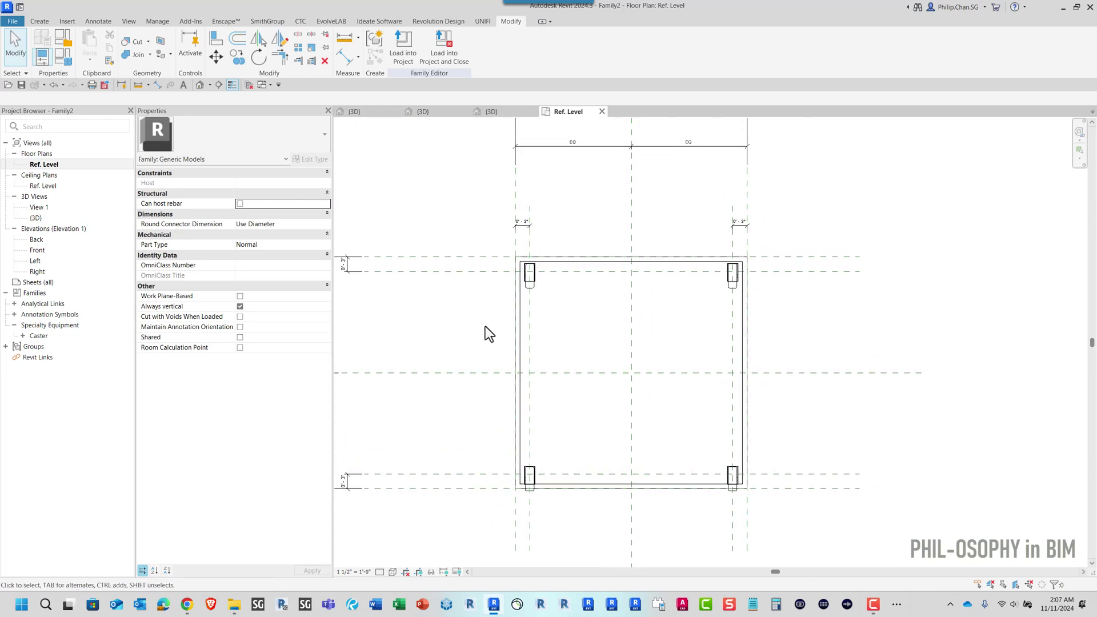
Step: Open the 3D view and examine the box from several angles, checking the casters at its bottom corners
left_click(430, 113)
middle_click_drag(473, 182, 1009, 432, "shift")
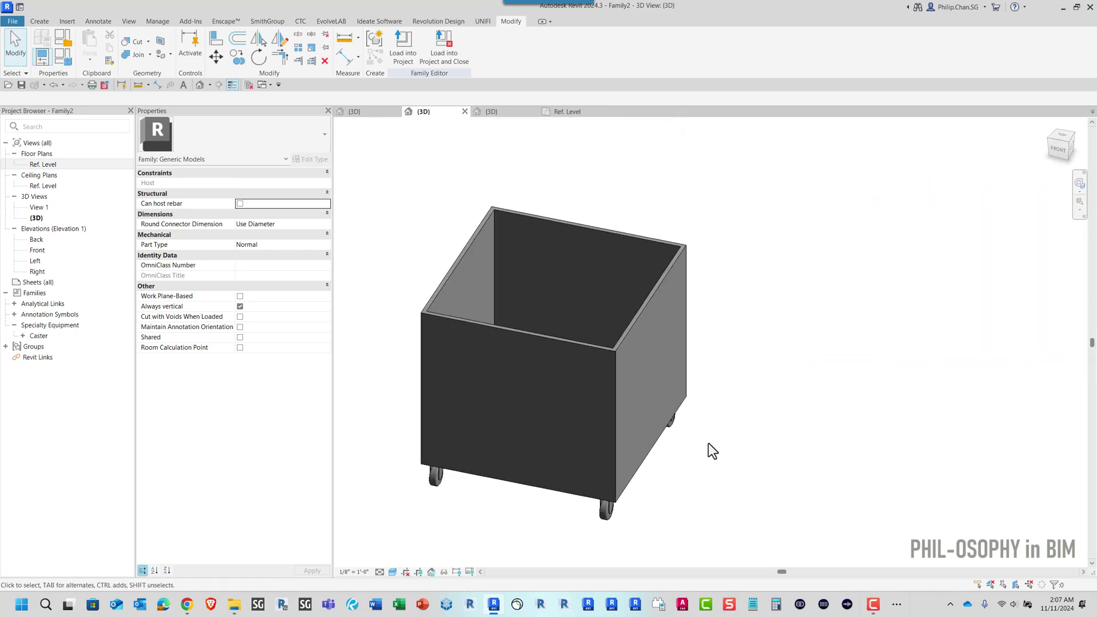
middle_click_drag(707, 442, 815, 421)
middle_click_drag(640, 474, 592, 383, "shift")
scroll(549, 437, "up", 2)
middle_click_drag(548, 437, 471, 508, "shift")
left_click(534, 478)
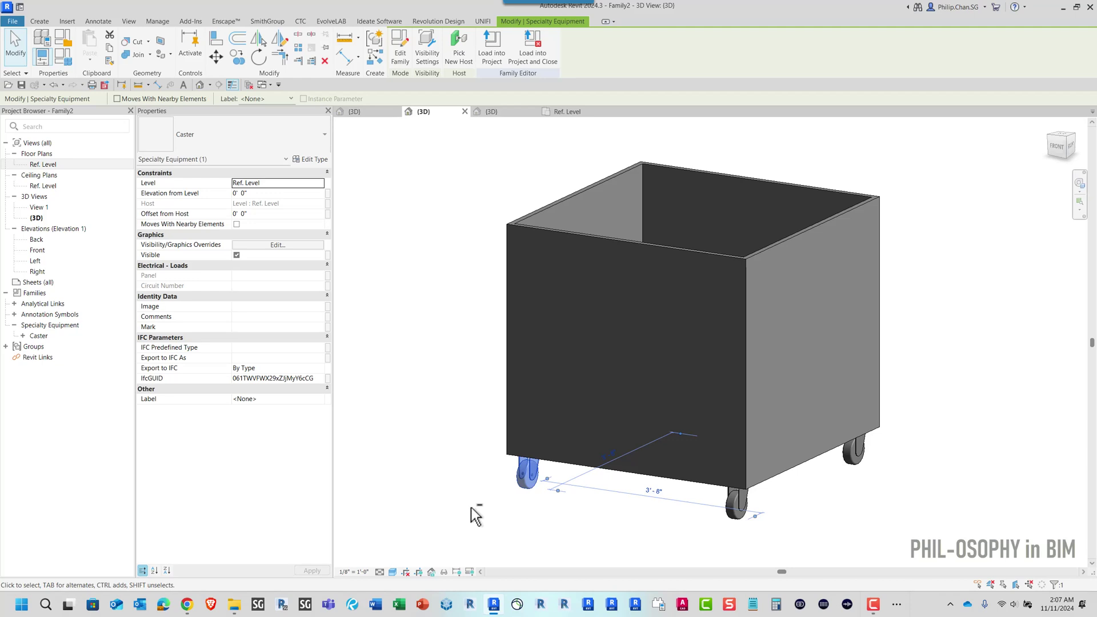
left_click(471, 508)
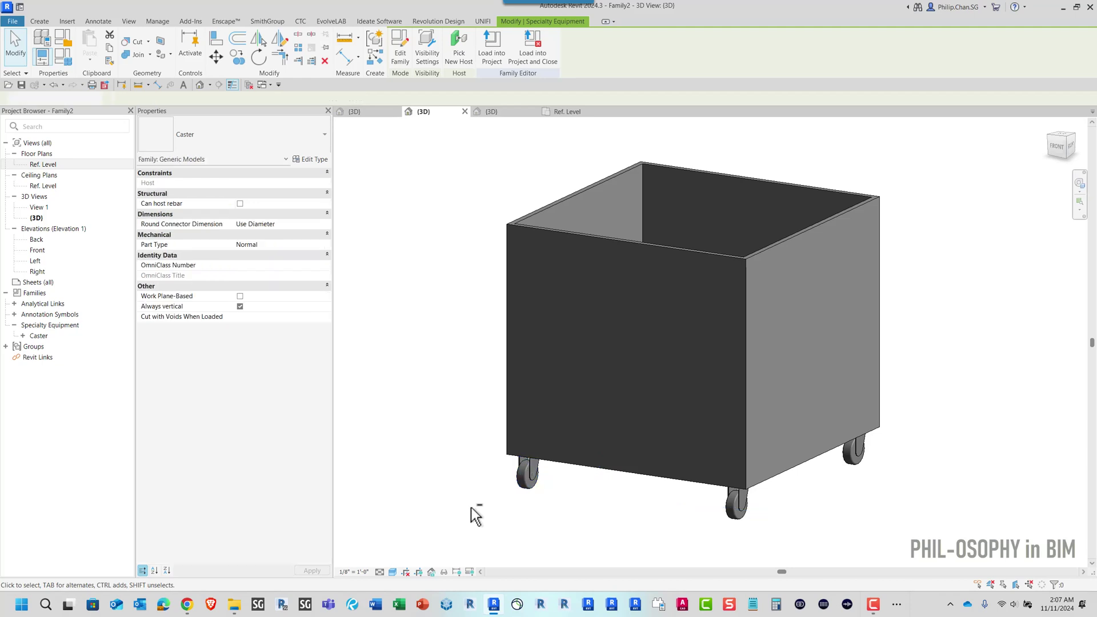
mouse_move(457, 502)
middle_mouse_down("shift")
mouse_move(473, 512)
mouse_move(464, 514)
middle_mouse_up("shift")
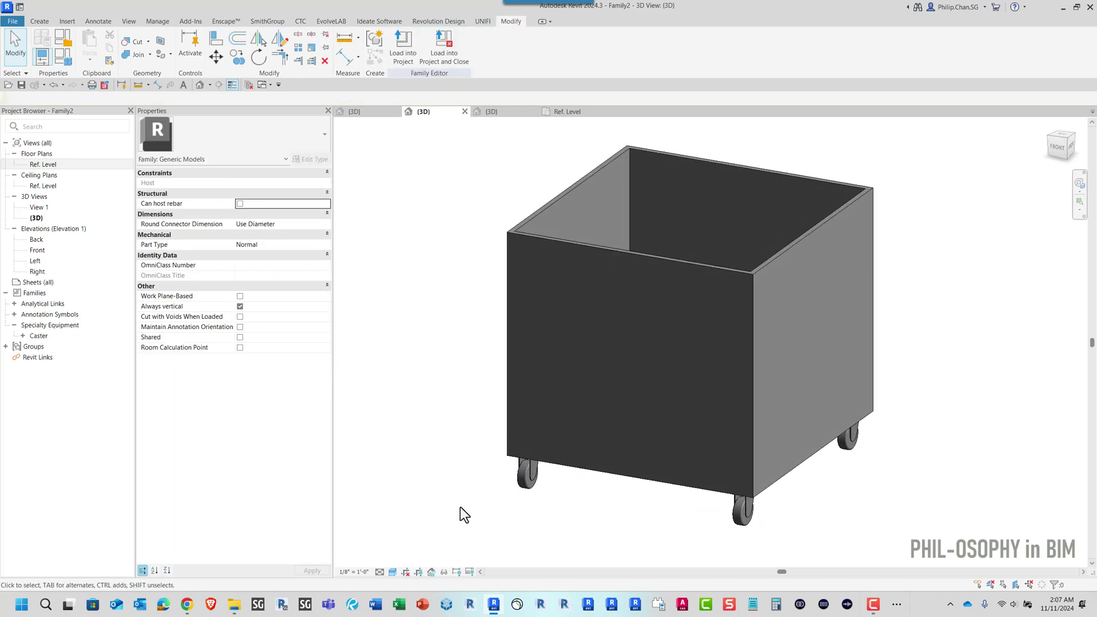